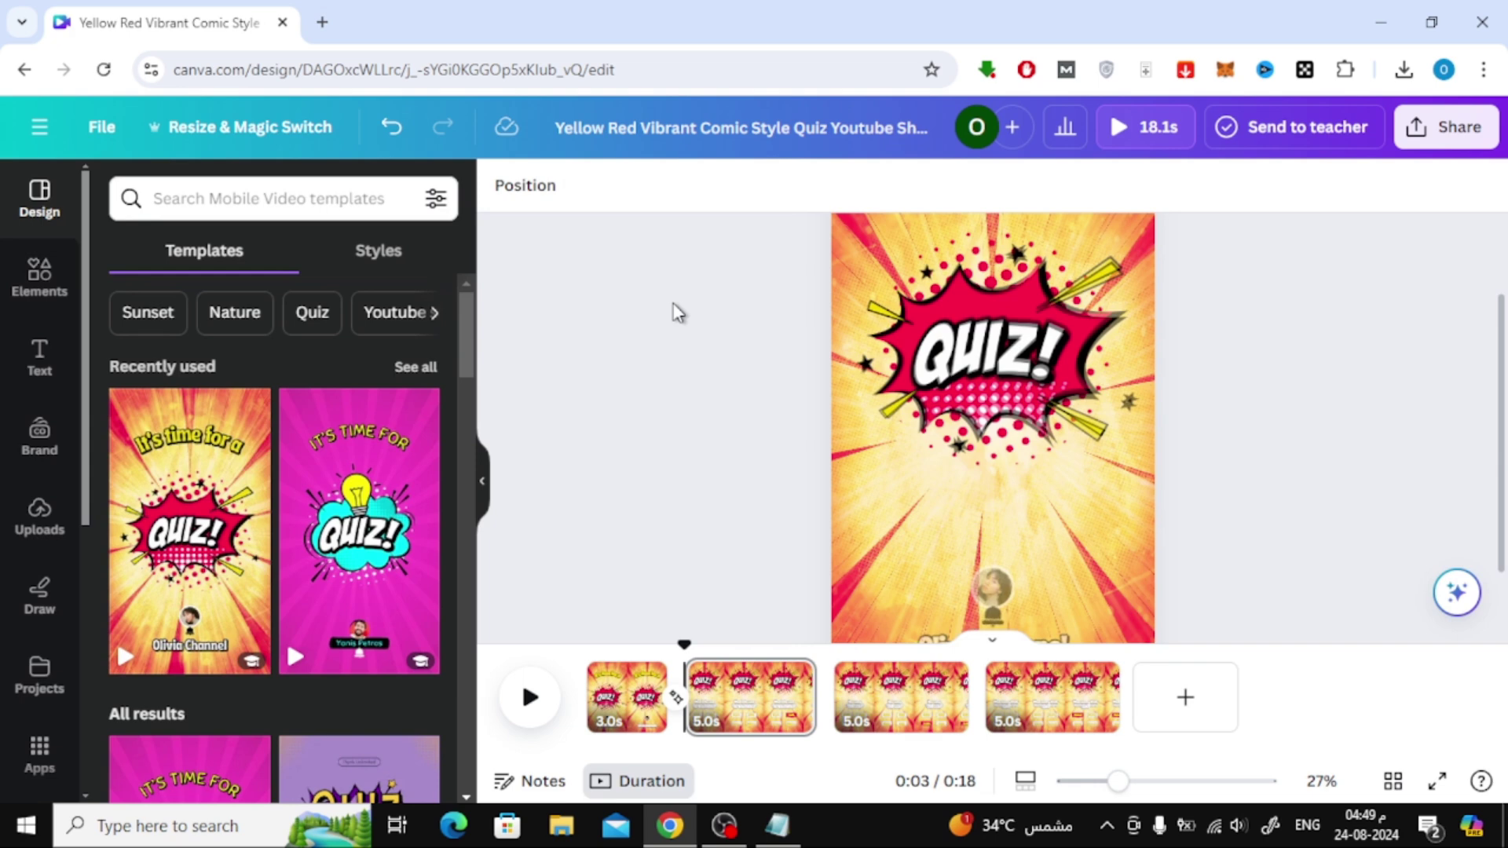
- Play the quiz video preview from the timeline, then pause it
{"action": "left_click", "coordinate": [554, 705]}
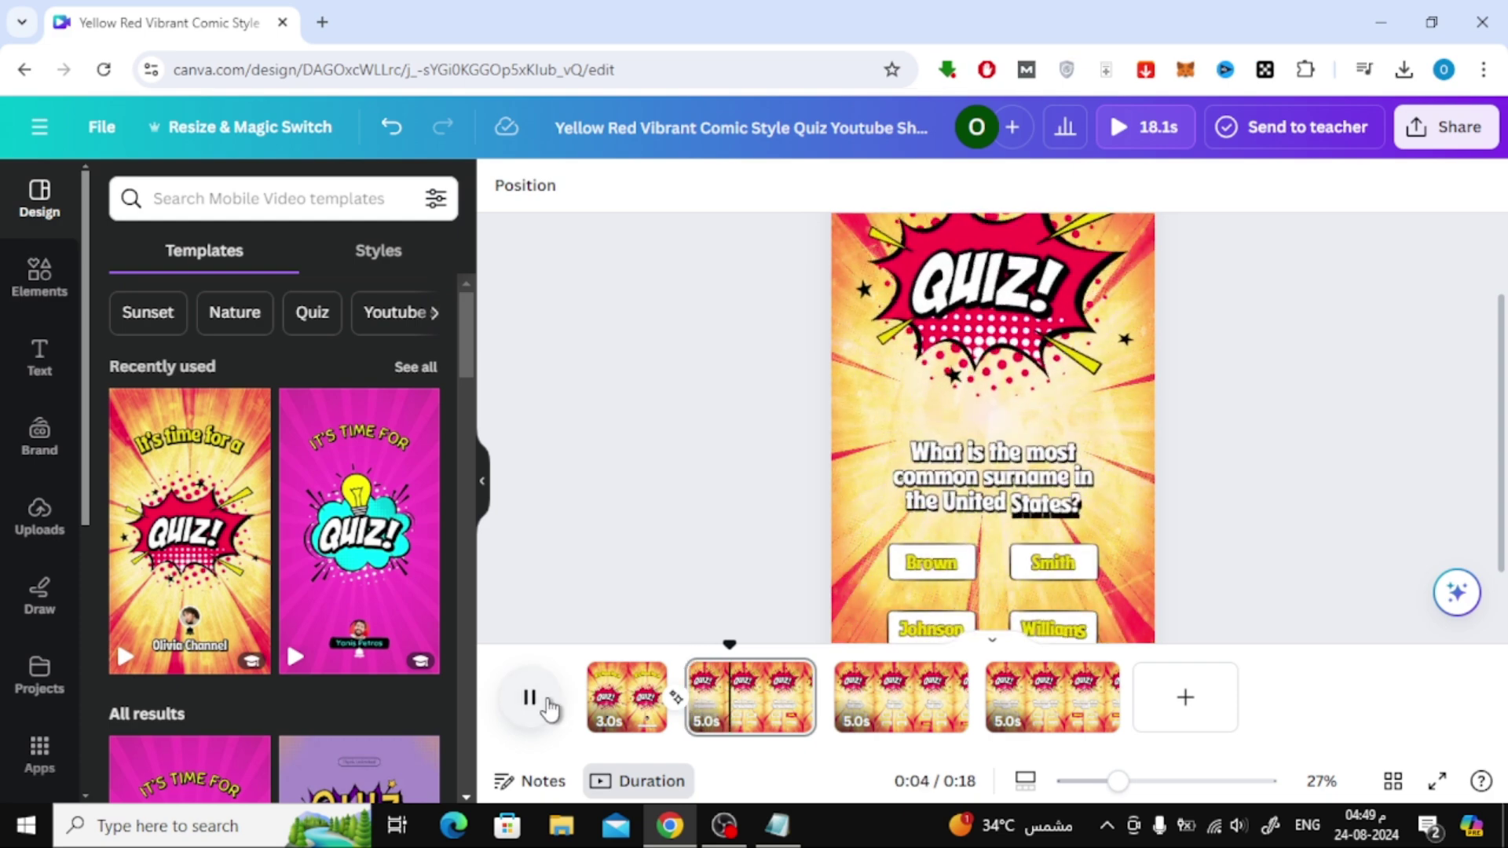
{"action": "left_click", "coordinate": [548, 702]}
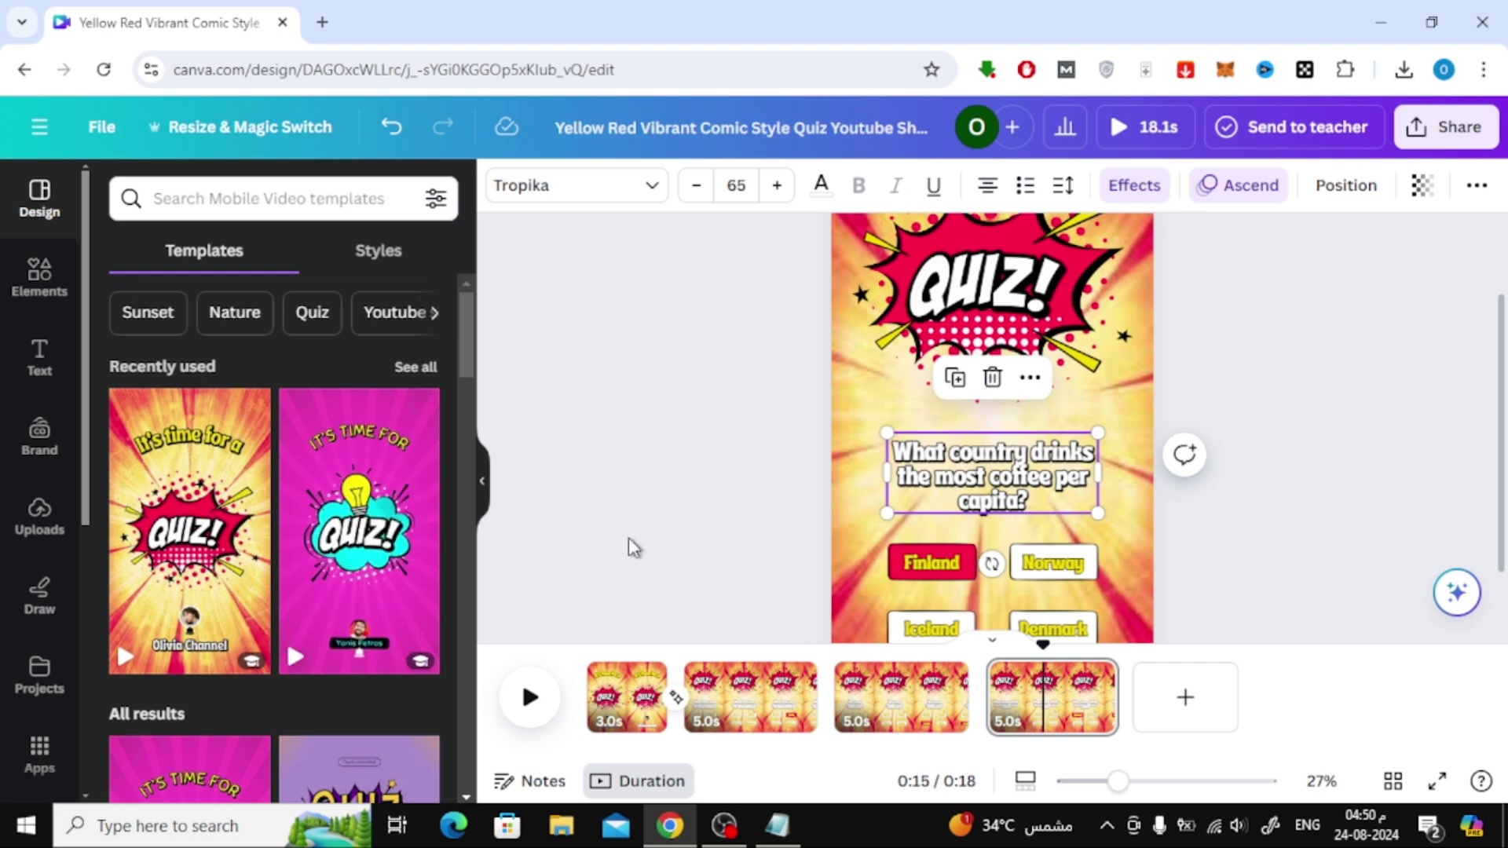
- Open the AiVOOV text-to-speech app from the AI apps in the Apps panel
{"action": "scroll", "coordinate": [33, 617], "scroll_direction": "down", "scroll_amount": 3}
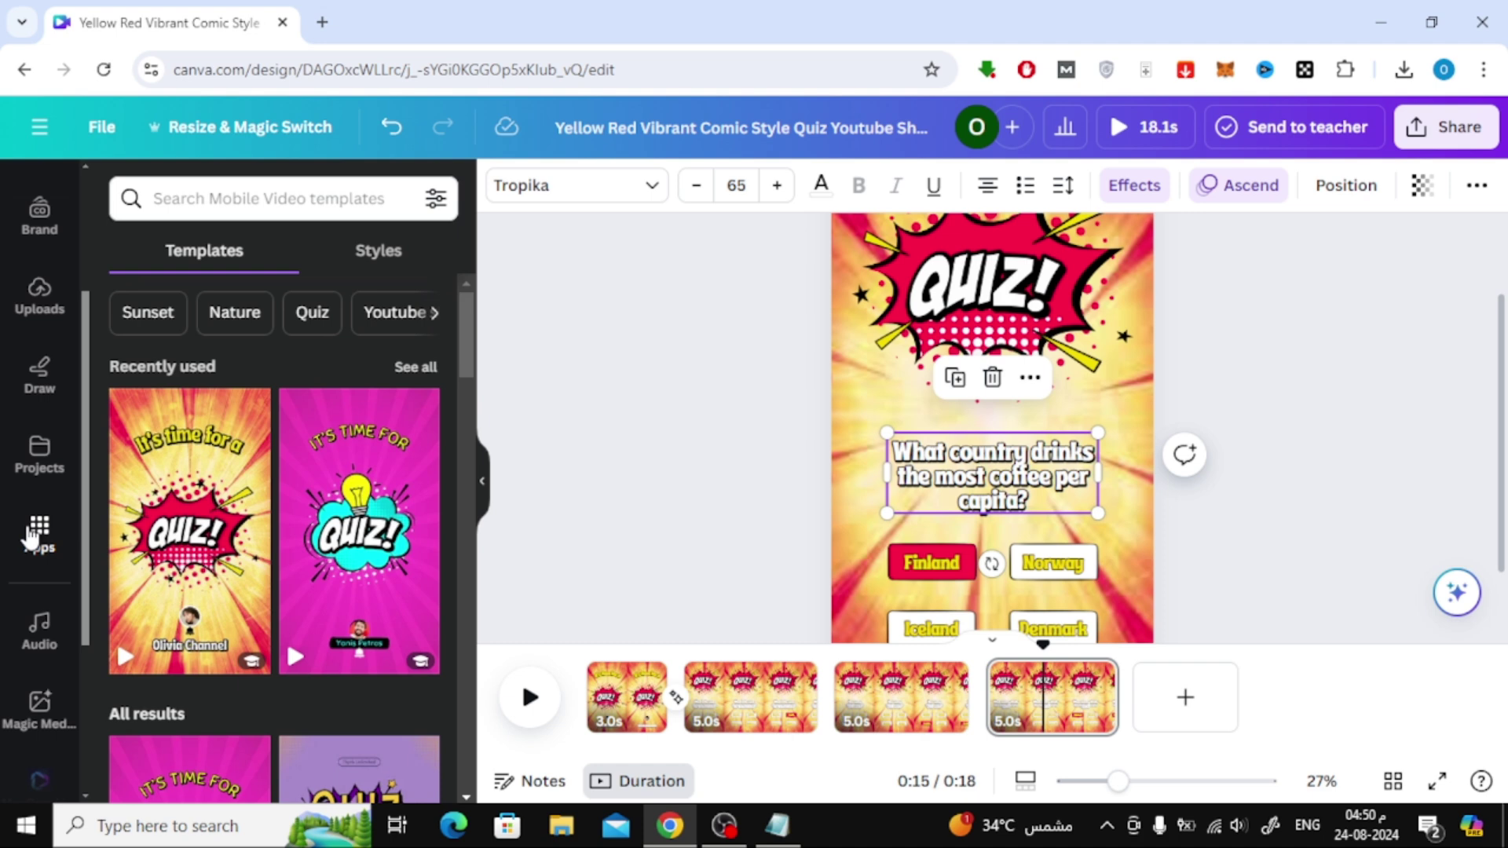
{"action": "left_click", "coordinate": [39, 542]}
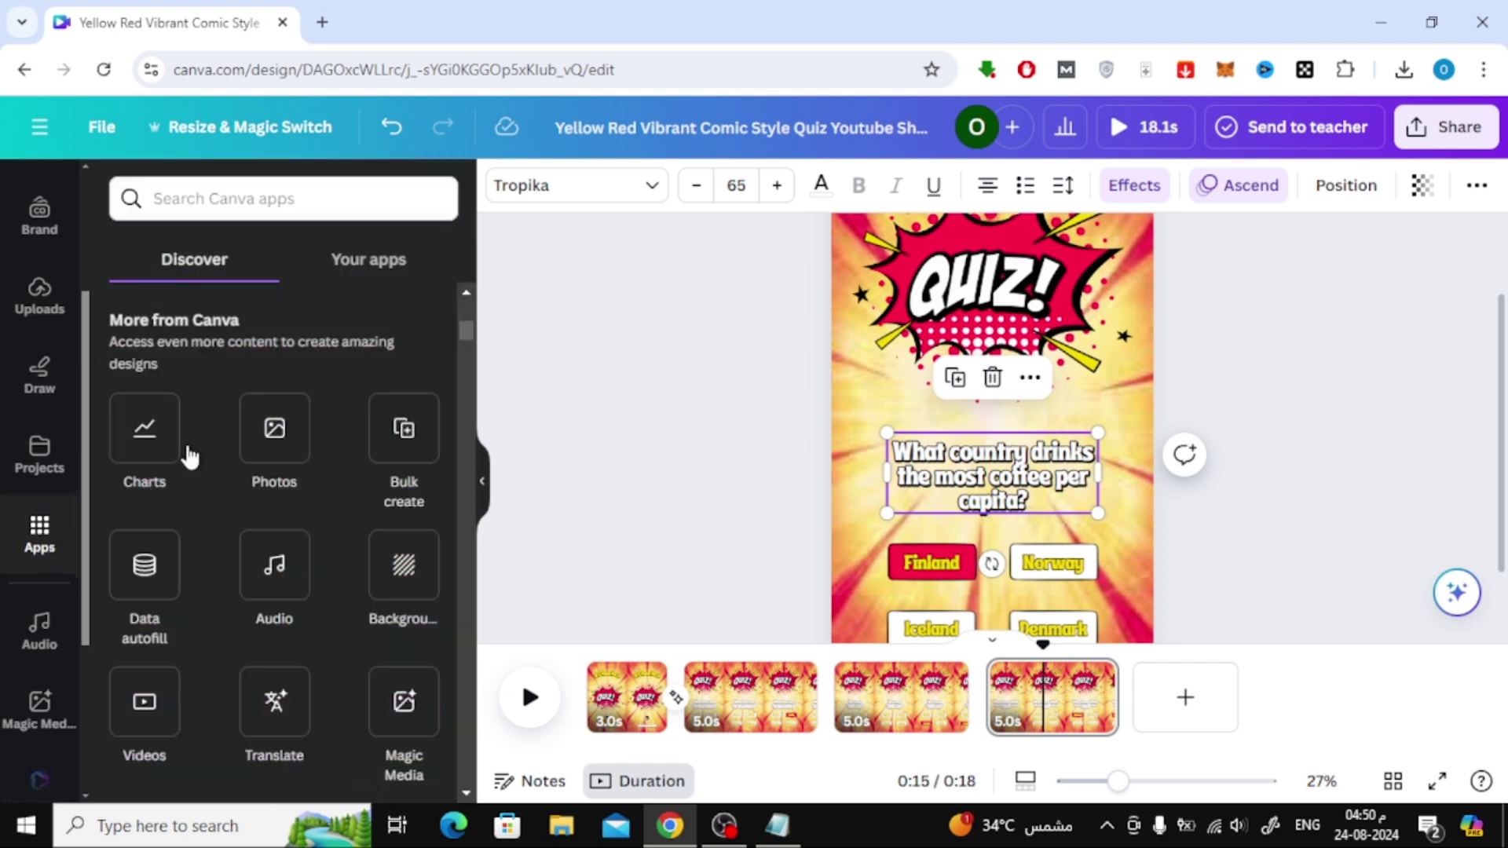
{"action": "scroll", "coordinate": [218, 400], "scroll_direction": "down", "scroll_amount": 4}
{"action": "scroll", "coordinate": [219, 399], "scroll_direction": "down", "scroll_amount": 5}
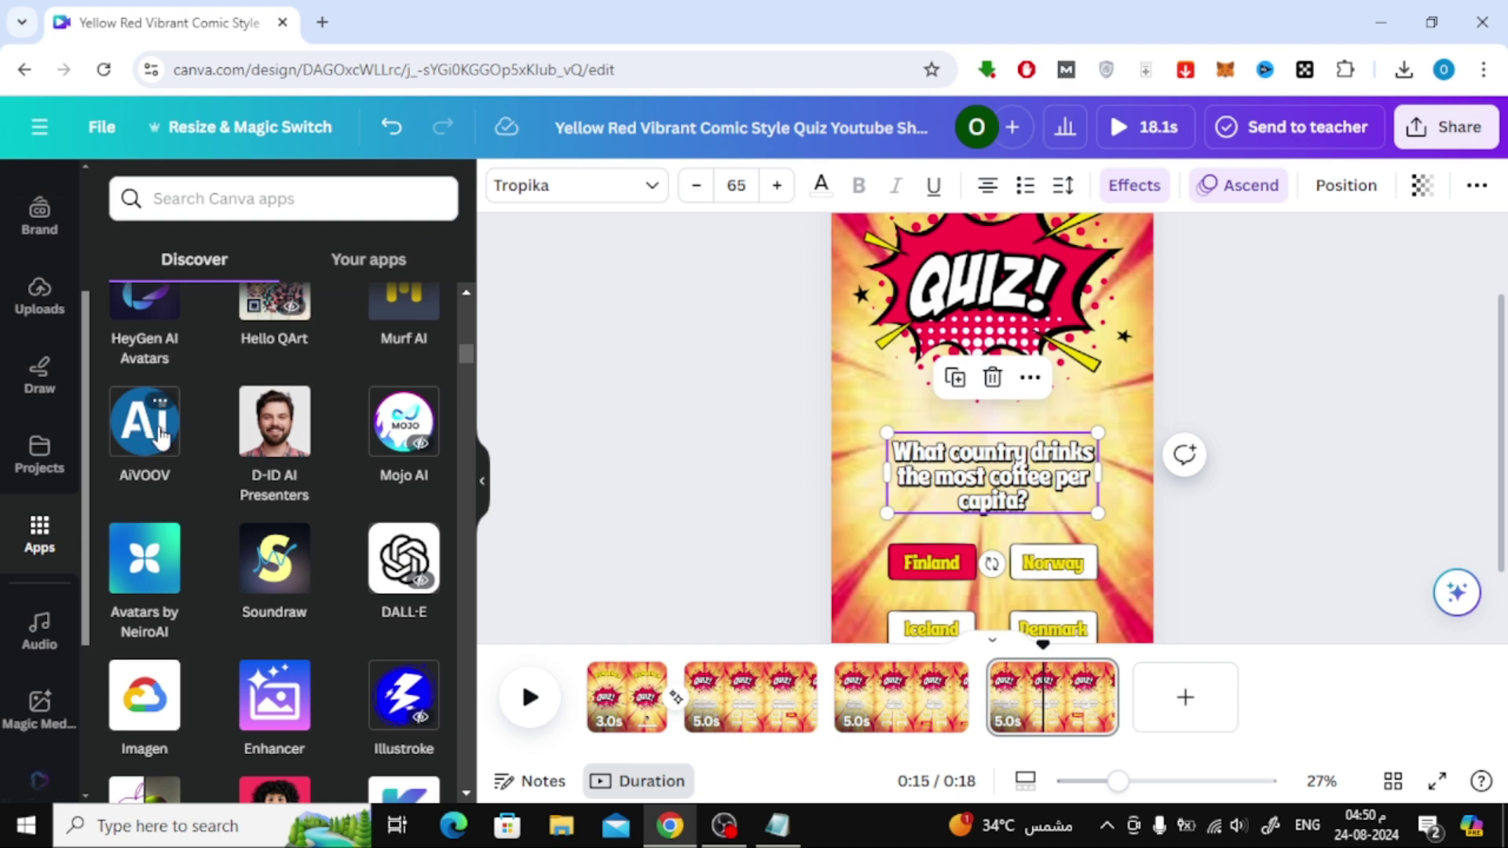
{"action": "left_click", "coordinate": [149, 428]}
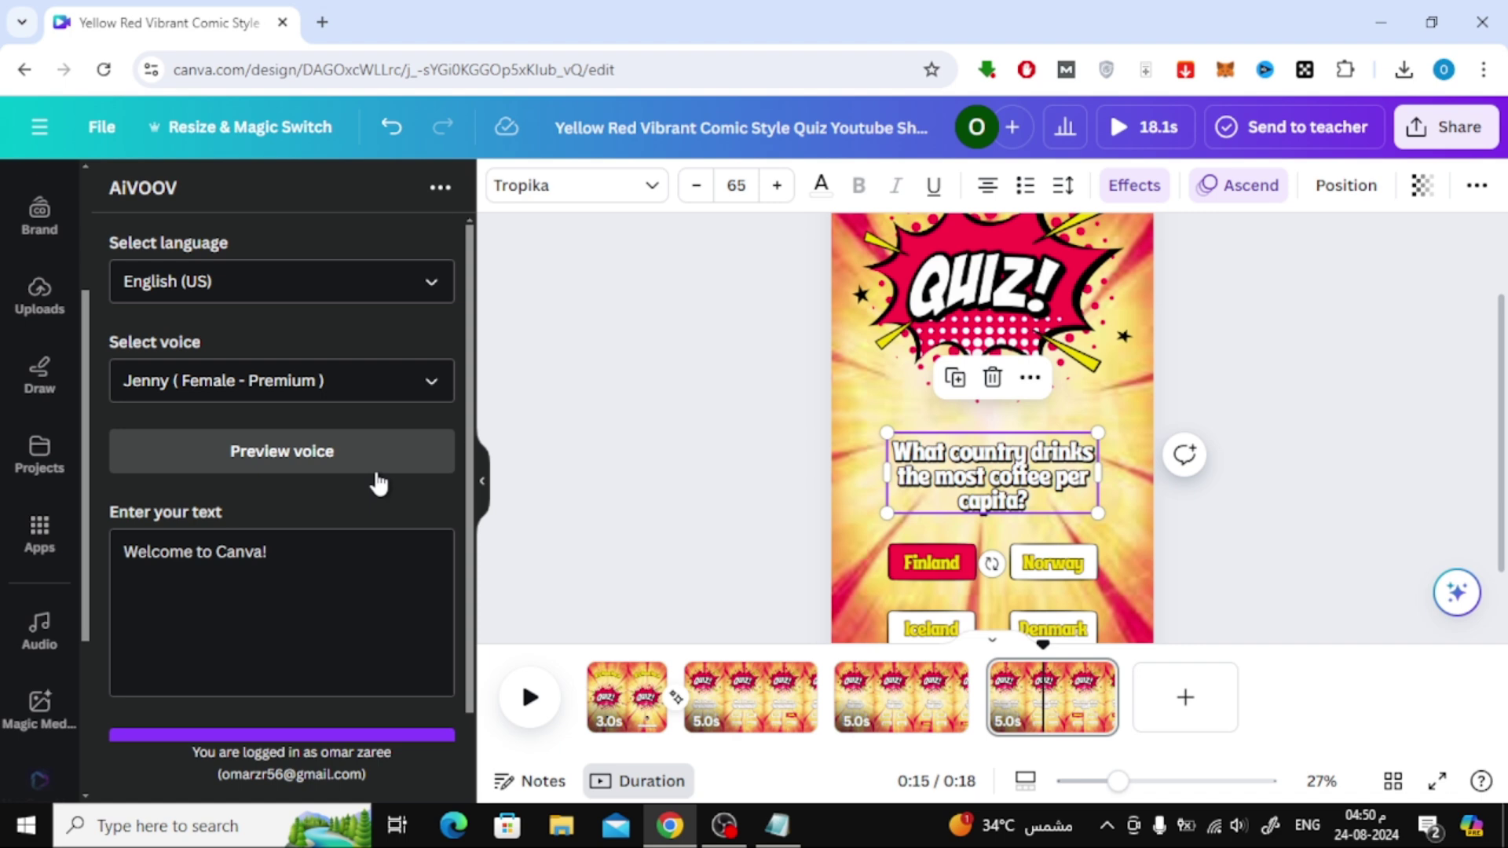
- Start connecting an AiVOOV account and go to the new-account sign-up form
{"action": "scroll", "coordinate": [399, 523], "scroll_direction": "down", "scroll_amount": 2}
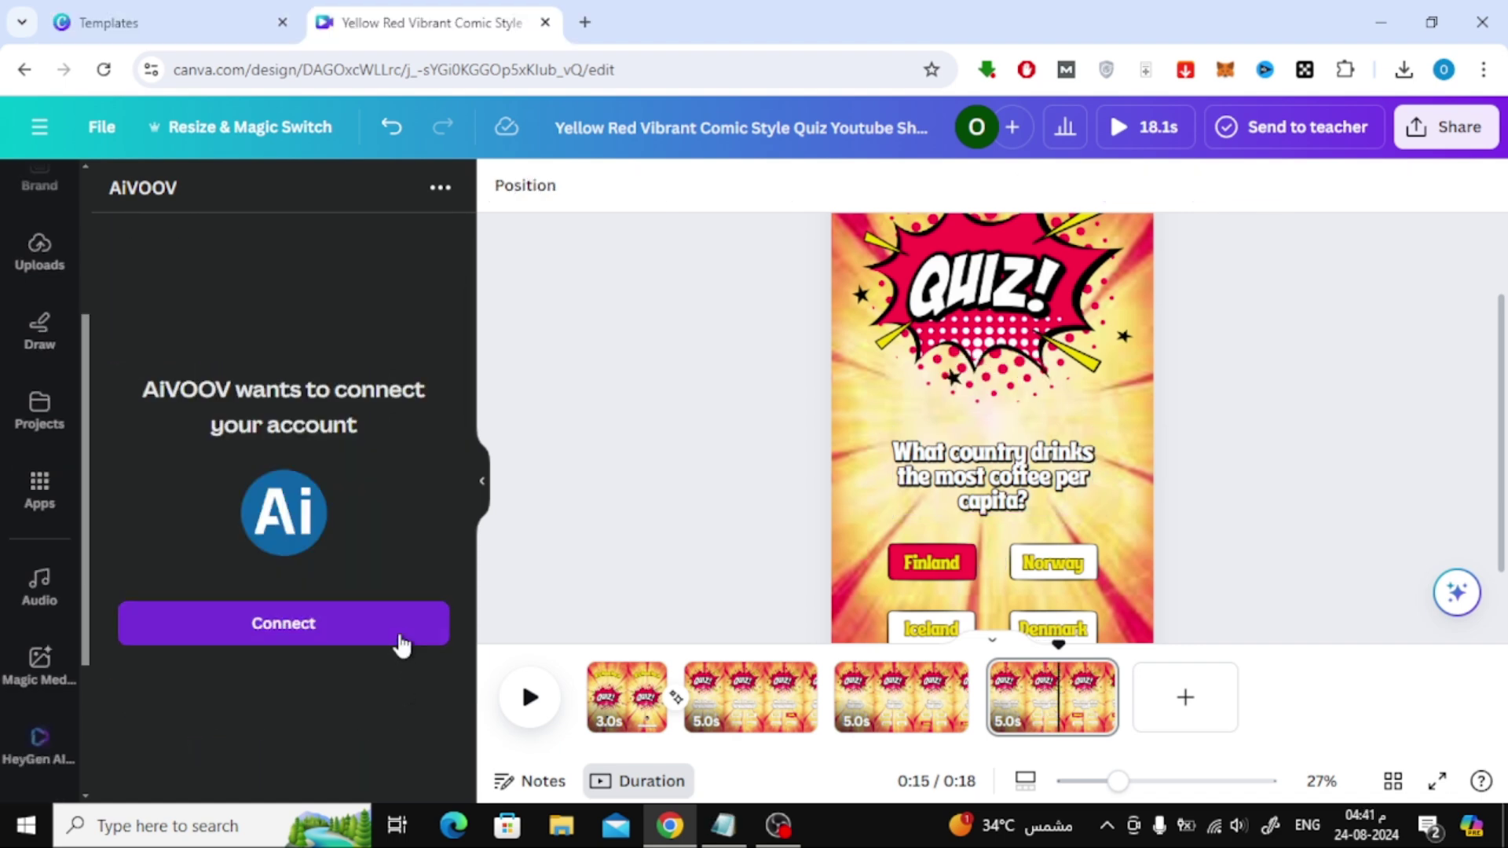
{"action": "left_click", "coordinate": [399, 627]}
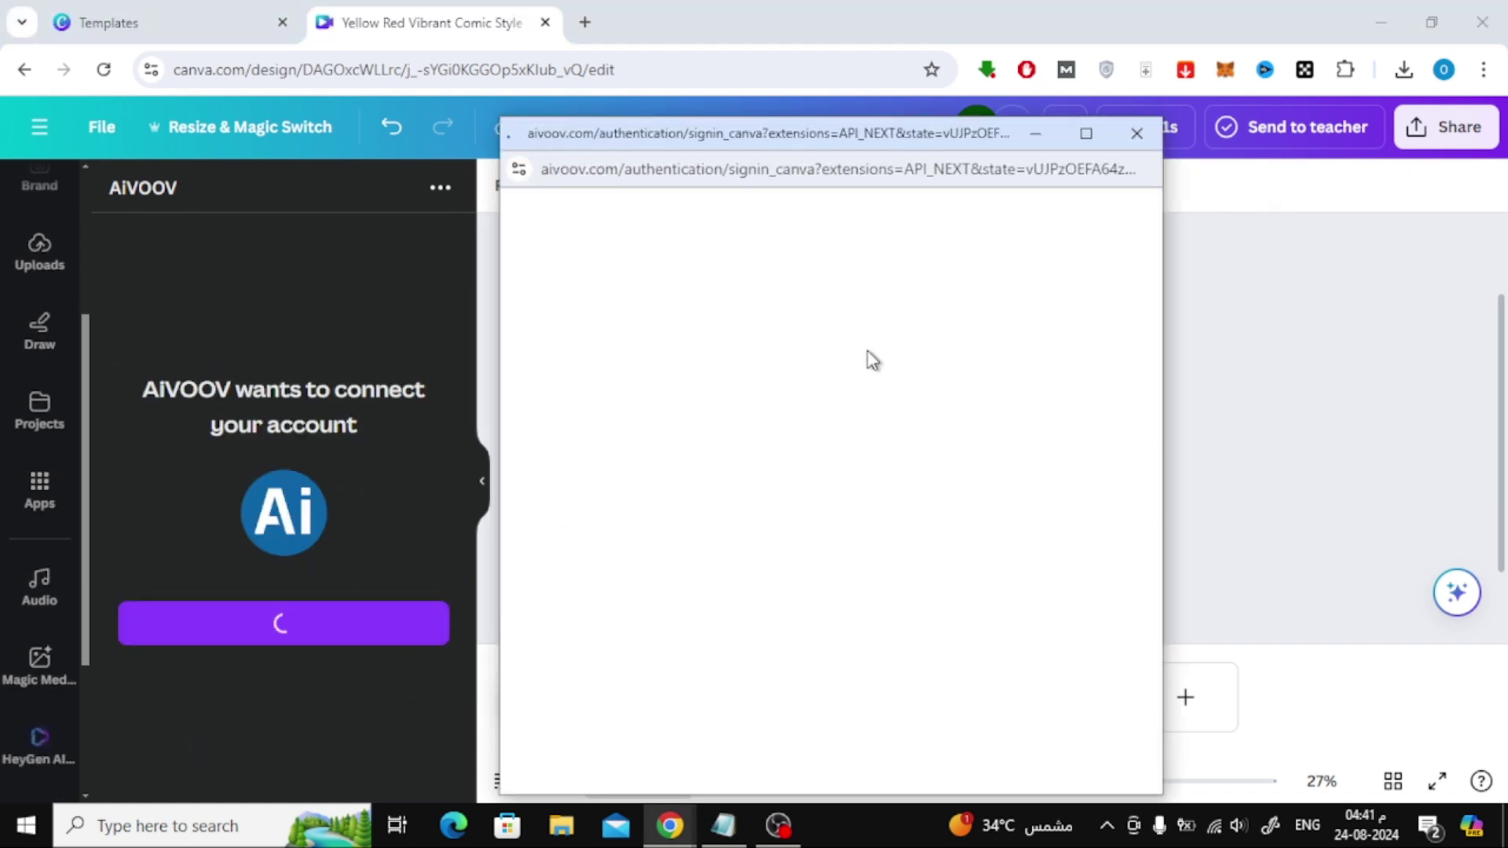
{"action": "scroll", "coordinate": [869, 359], "scroll_direction": "down", "scroll_amount": 3}
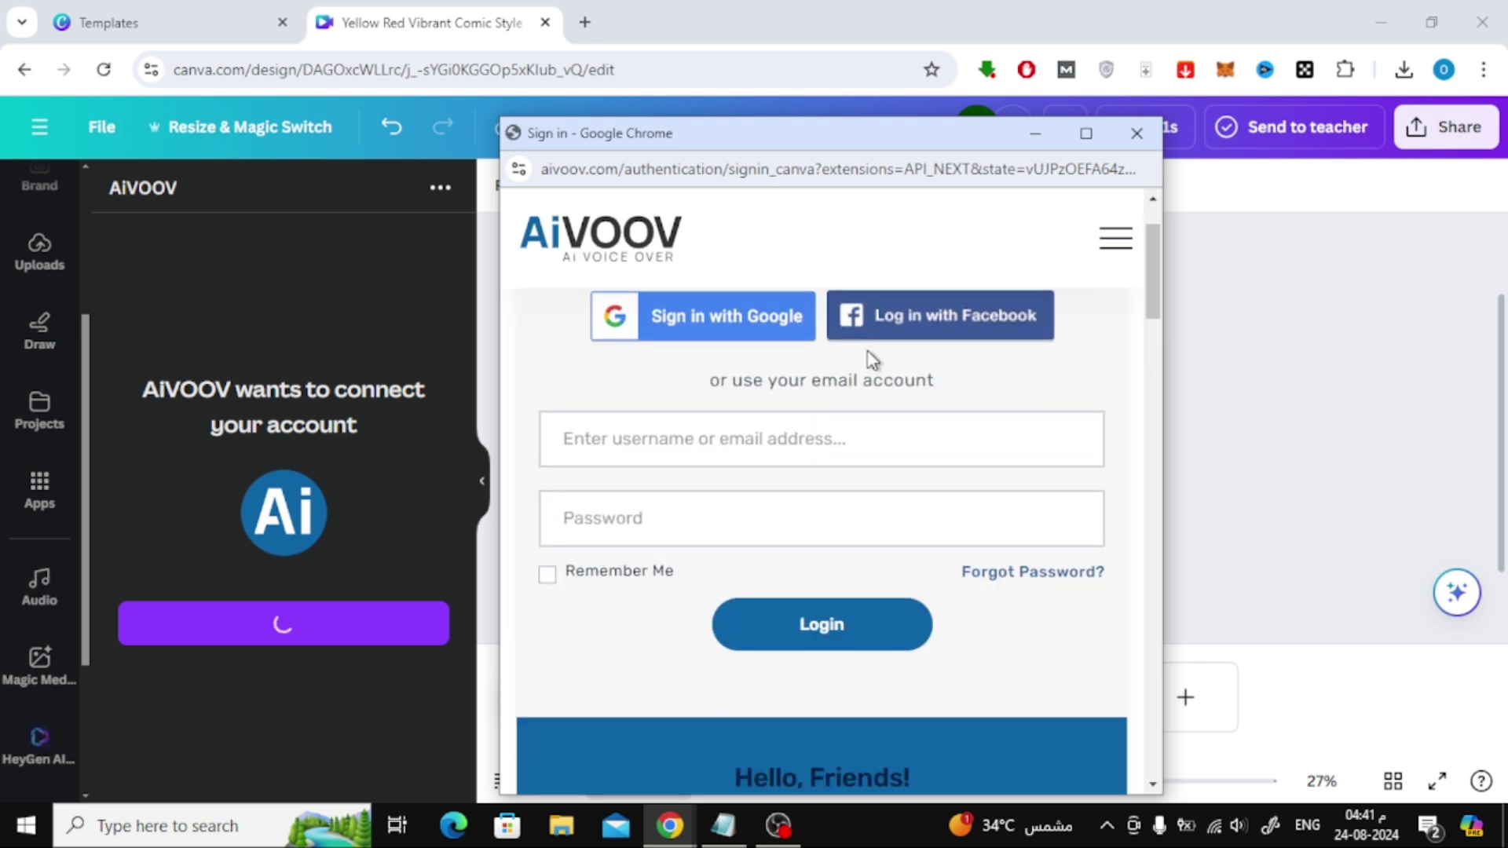
{"action": "scroll", "coordinate": [877, 403], "scroll_direction": "down", "scroll_amount": 2}
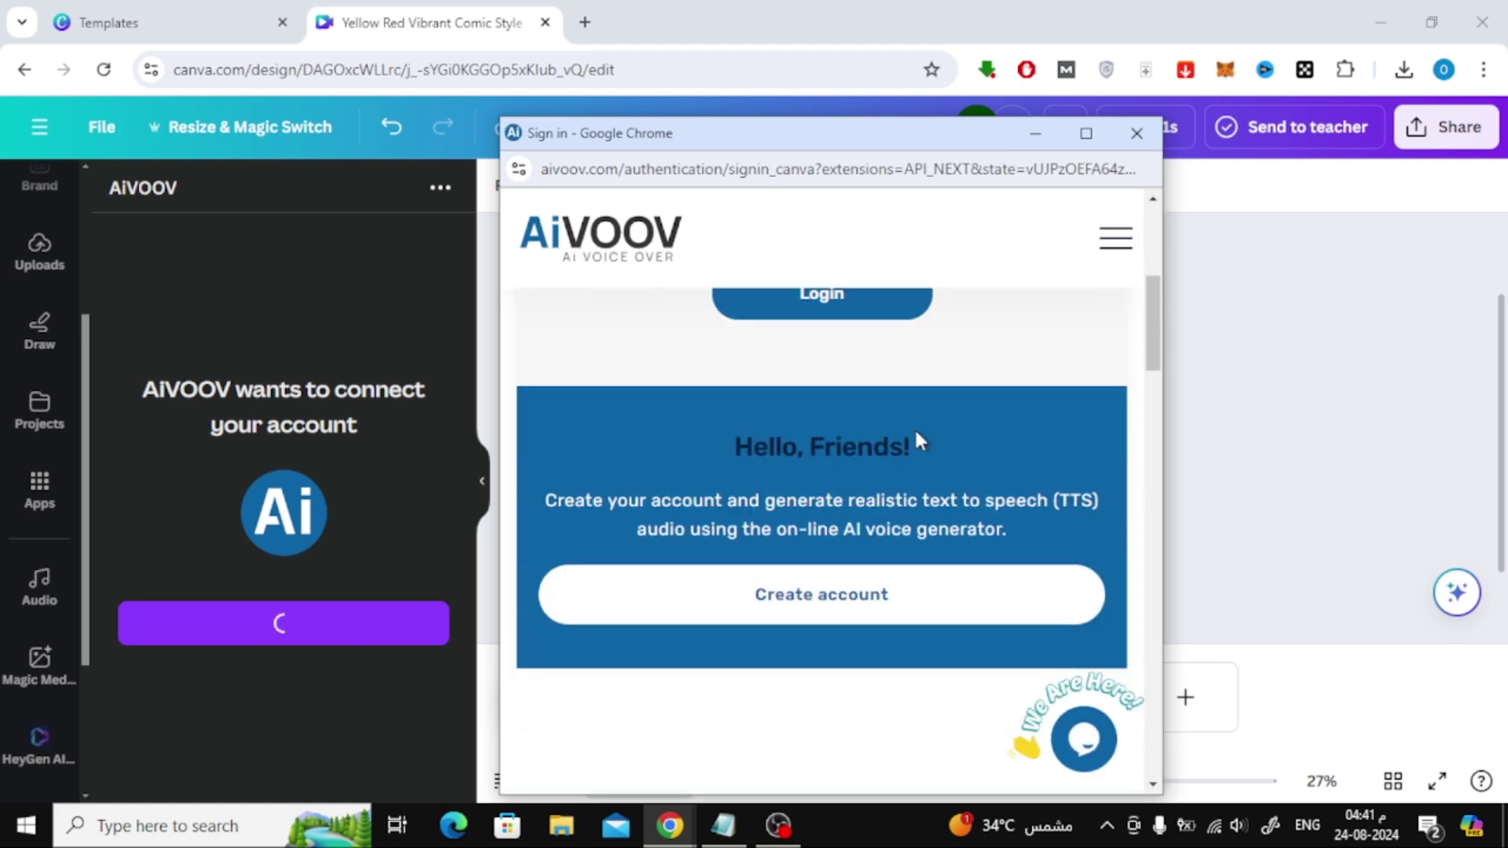
{"action": "left_click", "coordinate": [625, 597]}
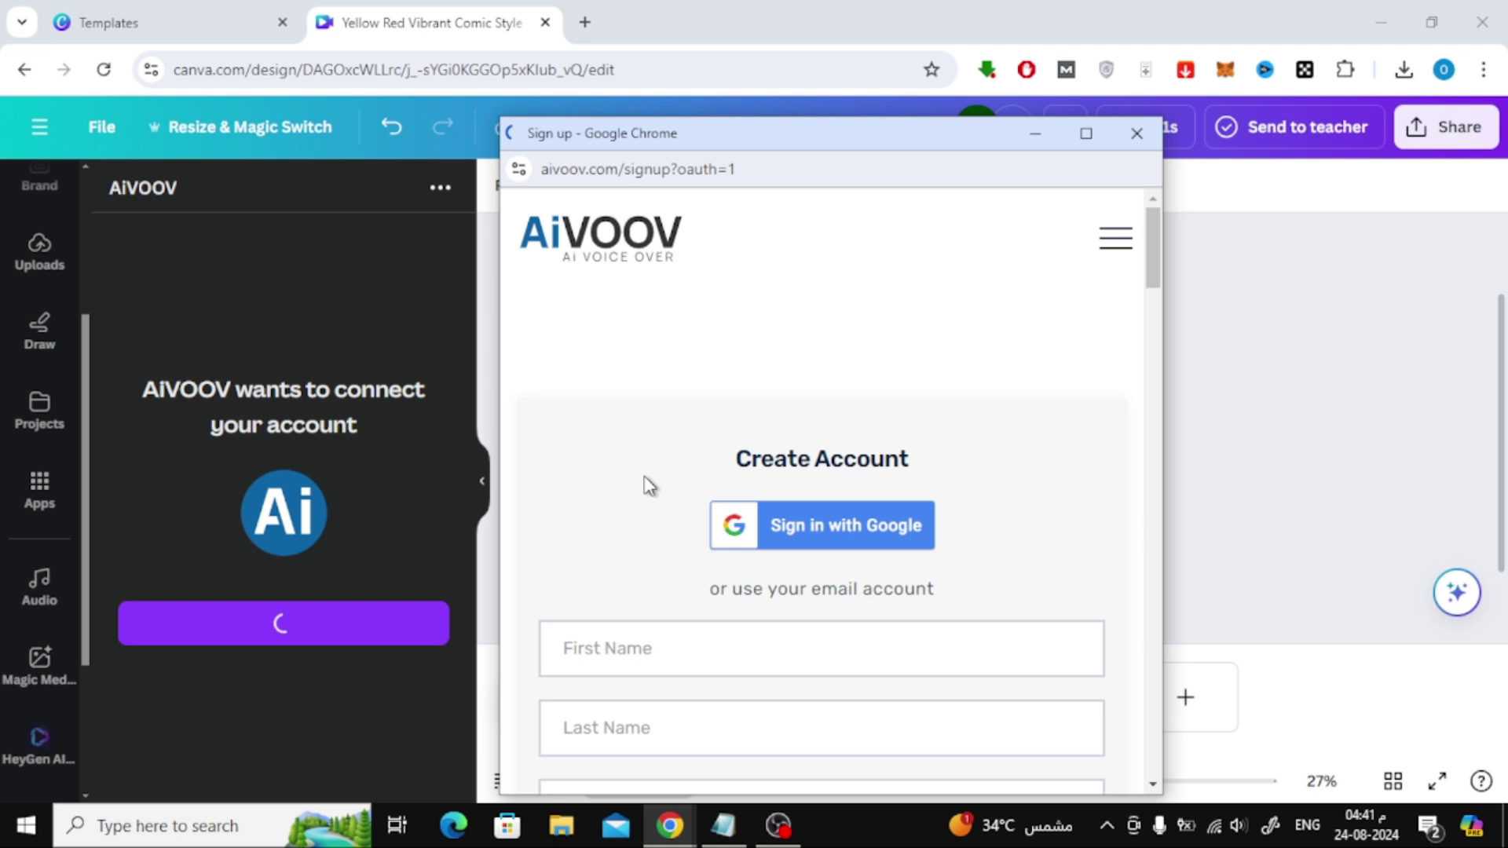
- Fill in the first name, last name and e-mail using the saved suggestions
{"action": "scroll", "coordinate": [652, 471], "scroll_direction": "down", "scroll_amount": 3}
{"action": "left_click", "coordinate": [673, 424]}
{"action": "left_click", "coordinate": [677, 492]}
{"action": "left_click", "coordinate": [676, 511]}
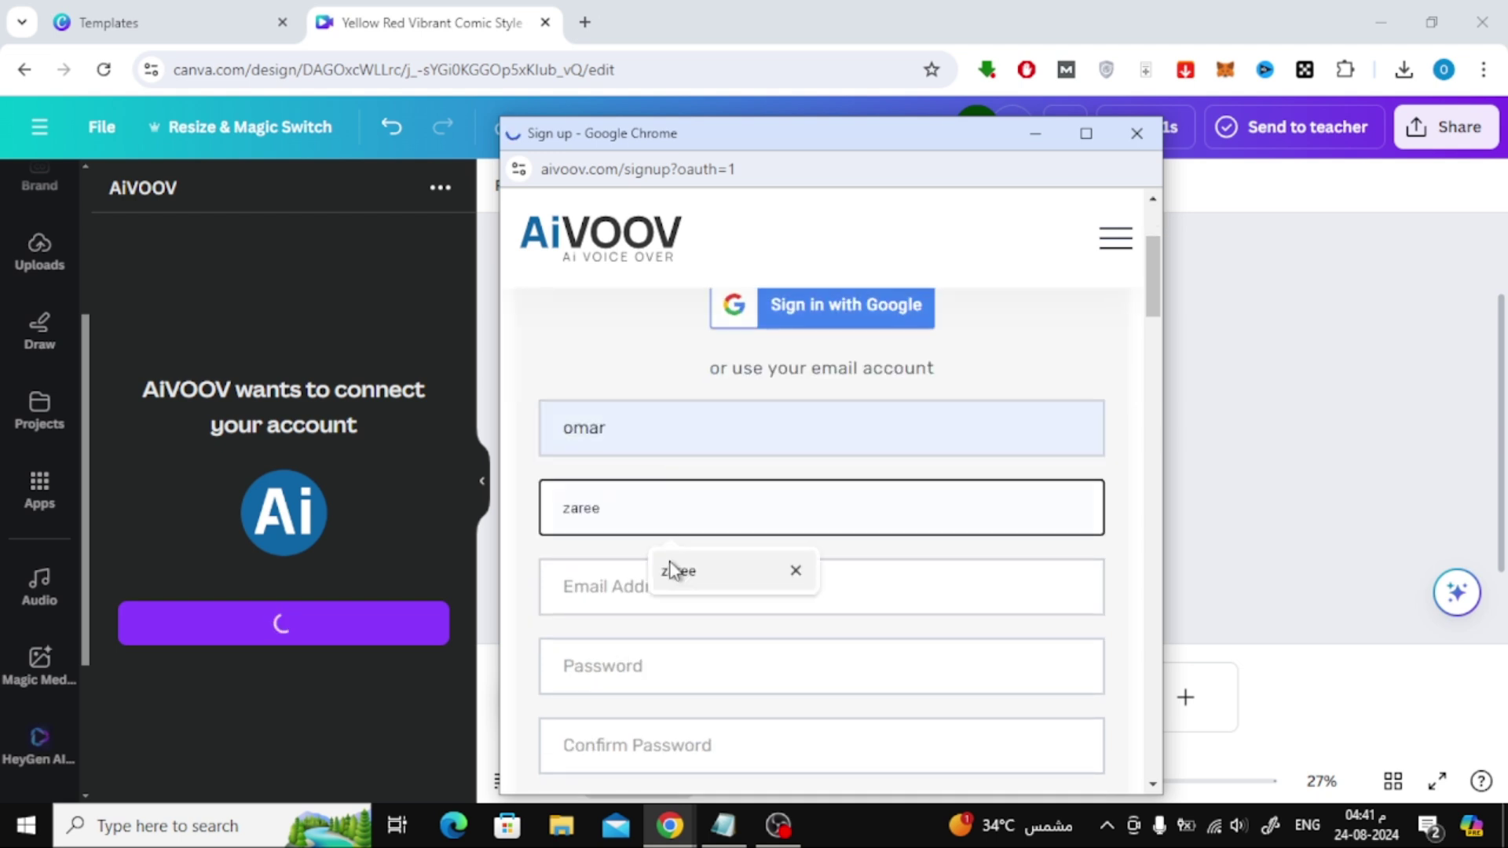
{"action": "left_click", "coordinate": [677, 569]}
{"action": "scroll", "coordinate": [660, 440], "scroll_direction": "down", "scroll_amount": 3}
{"action": "left_click", "coordinate": [650, 381]}
{"action": "left_click", "coordinate": [707, 428]}
- Enter and confirm the account password, accept the terms and pass the reCAPTCHA
{"action": "left_click", "coordinate": [643, 454]}
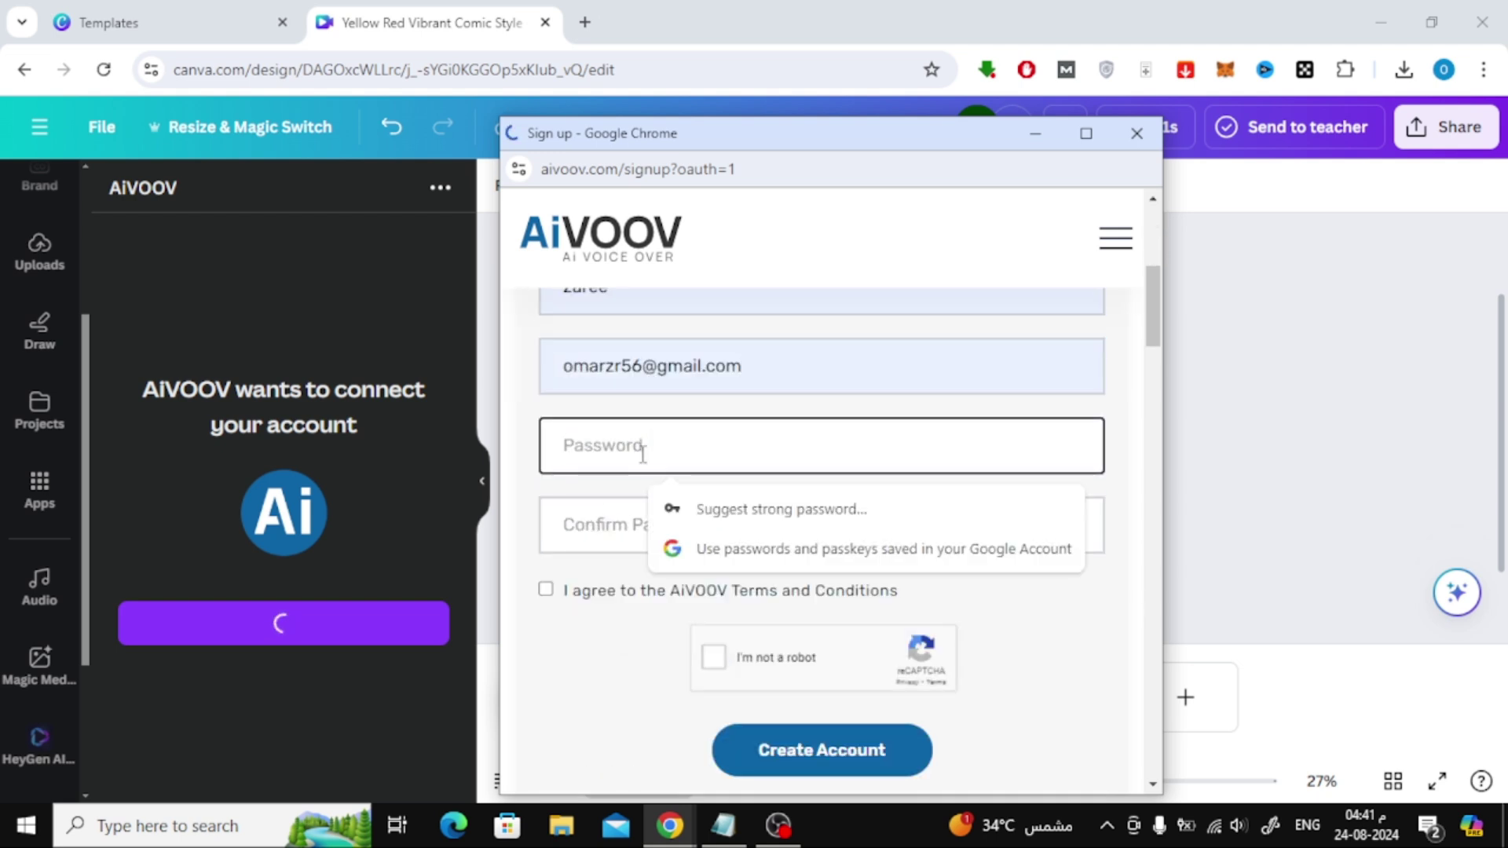
{"action": "key", "text": "BackSpace"}
{"action": "key", "text": "BackSpace"}
{"action": "key", "text": "BackSpace"}
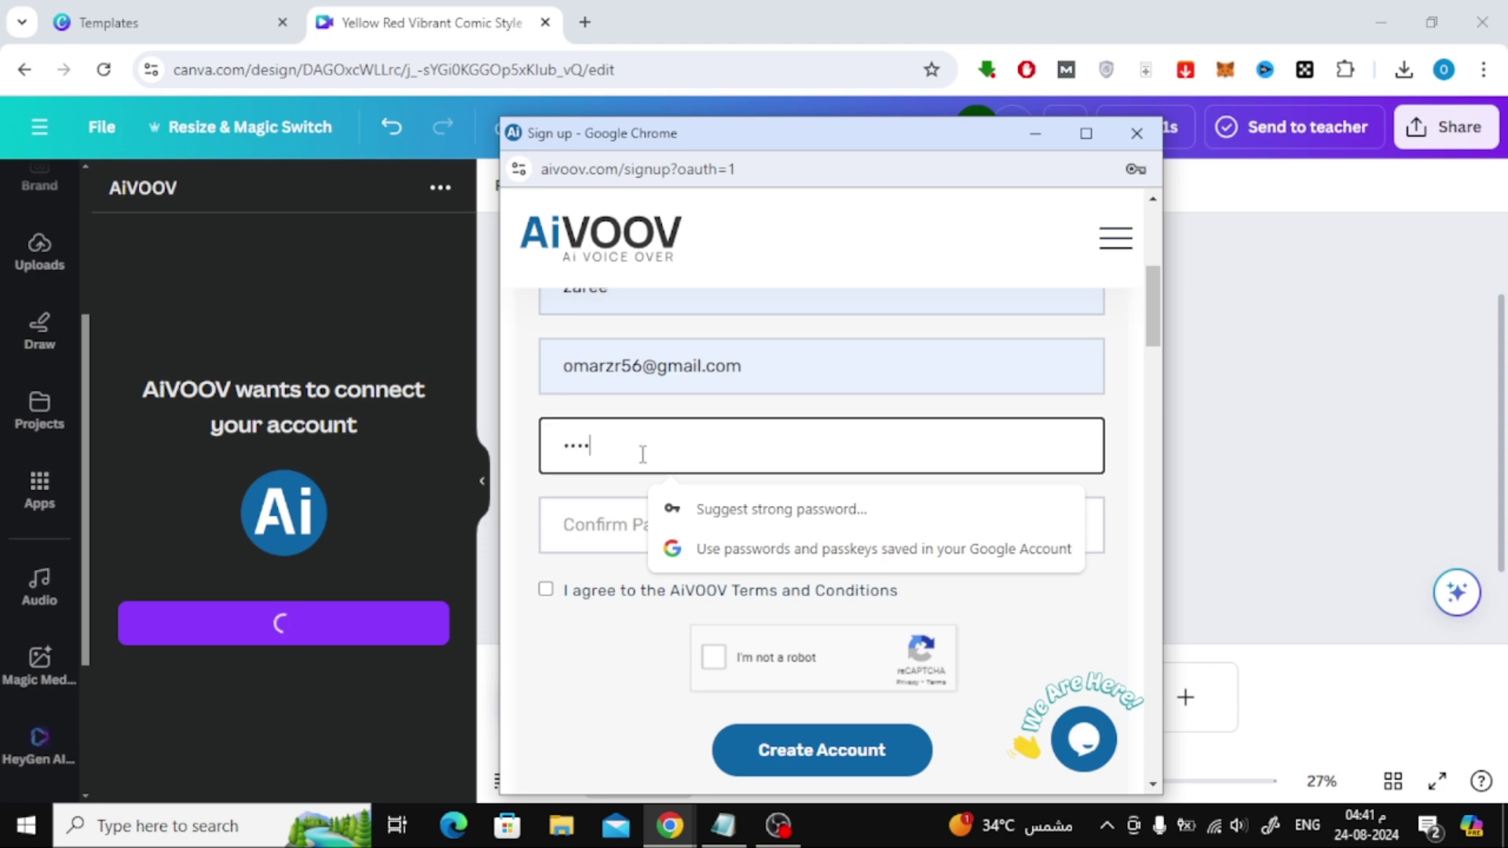
{"action": "left_click", "coordinate": [602, 524]}
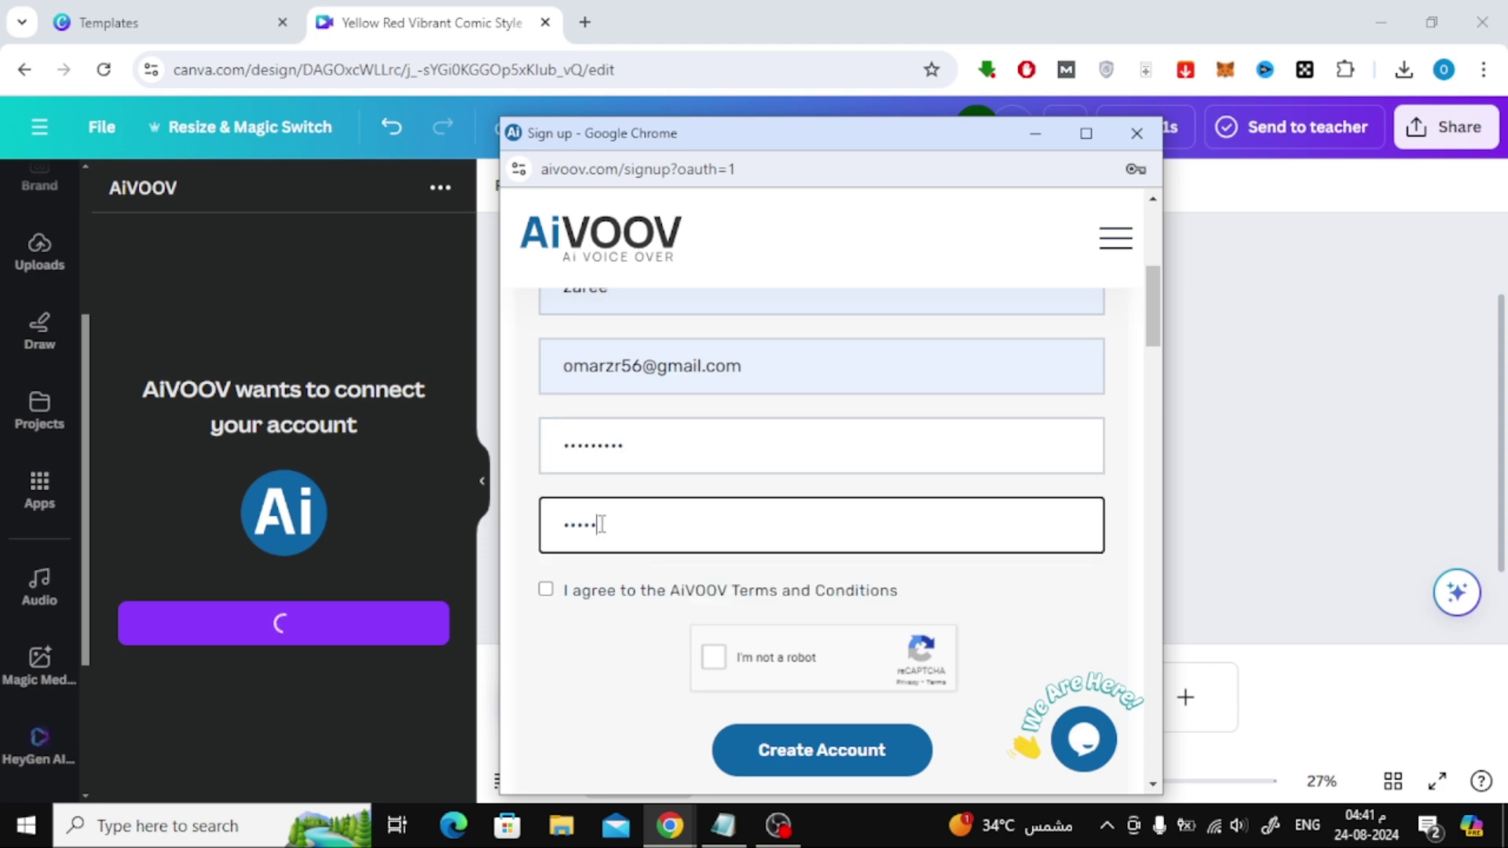
{"action": "left_click", "coordinate": [574, 586]}
{"action": "left_click", "coordinate": [714, 657]}
{"action": "scroll", "coordinate": [929, 550], "scroll_direction": "down", "scroll_amount": 3}
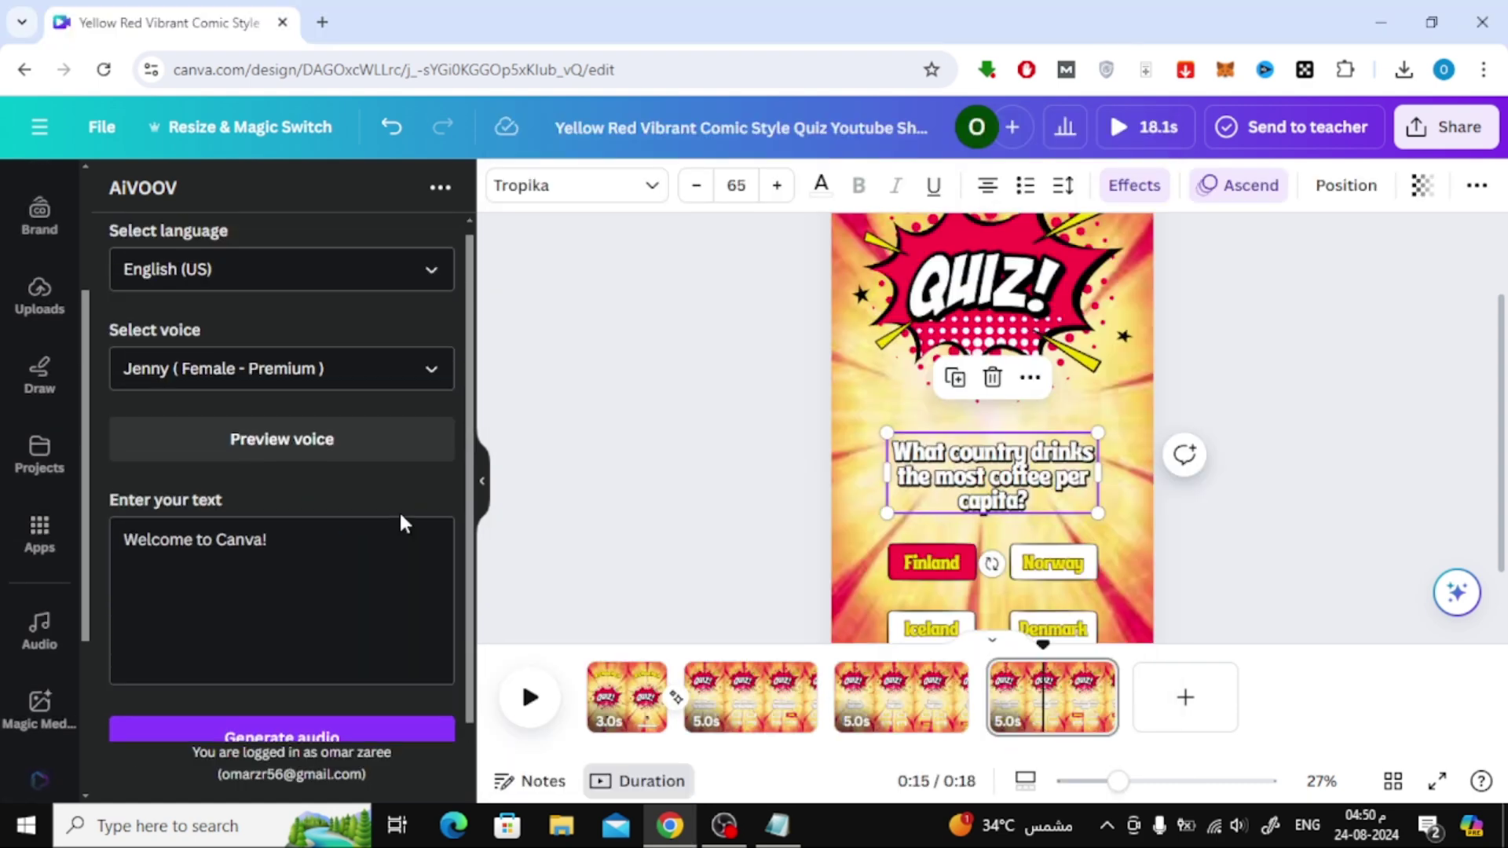
- Paste the surname question from Notepad into AiVOOV's text box and generate its voiceover
{"action": "scroll", "coordinate": [399, 510], "scroll_direction": "up", "scroll_amount": 1}
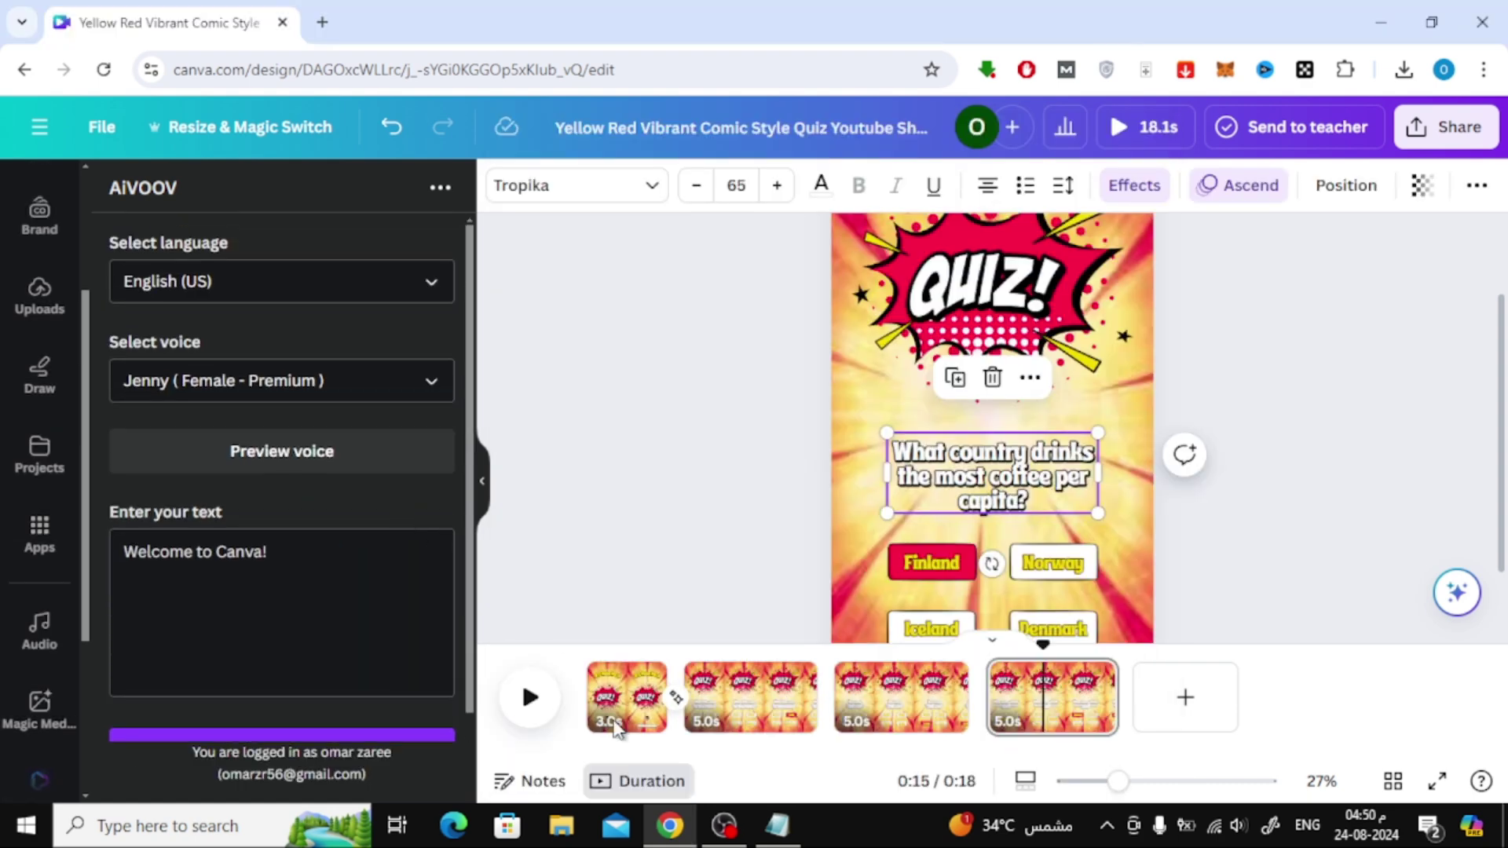
{"action": "left_click", "coordinate": [776, 825]}
{"action": "left_click_drag", "start_coordinate": [981, 182], "coordinate": [509, 182]}
{"action": "key", "text": "ctrl+c"}
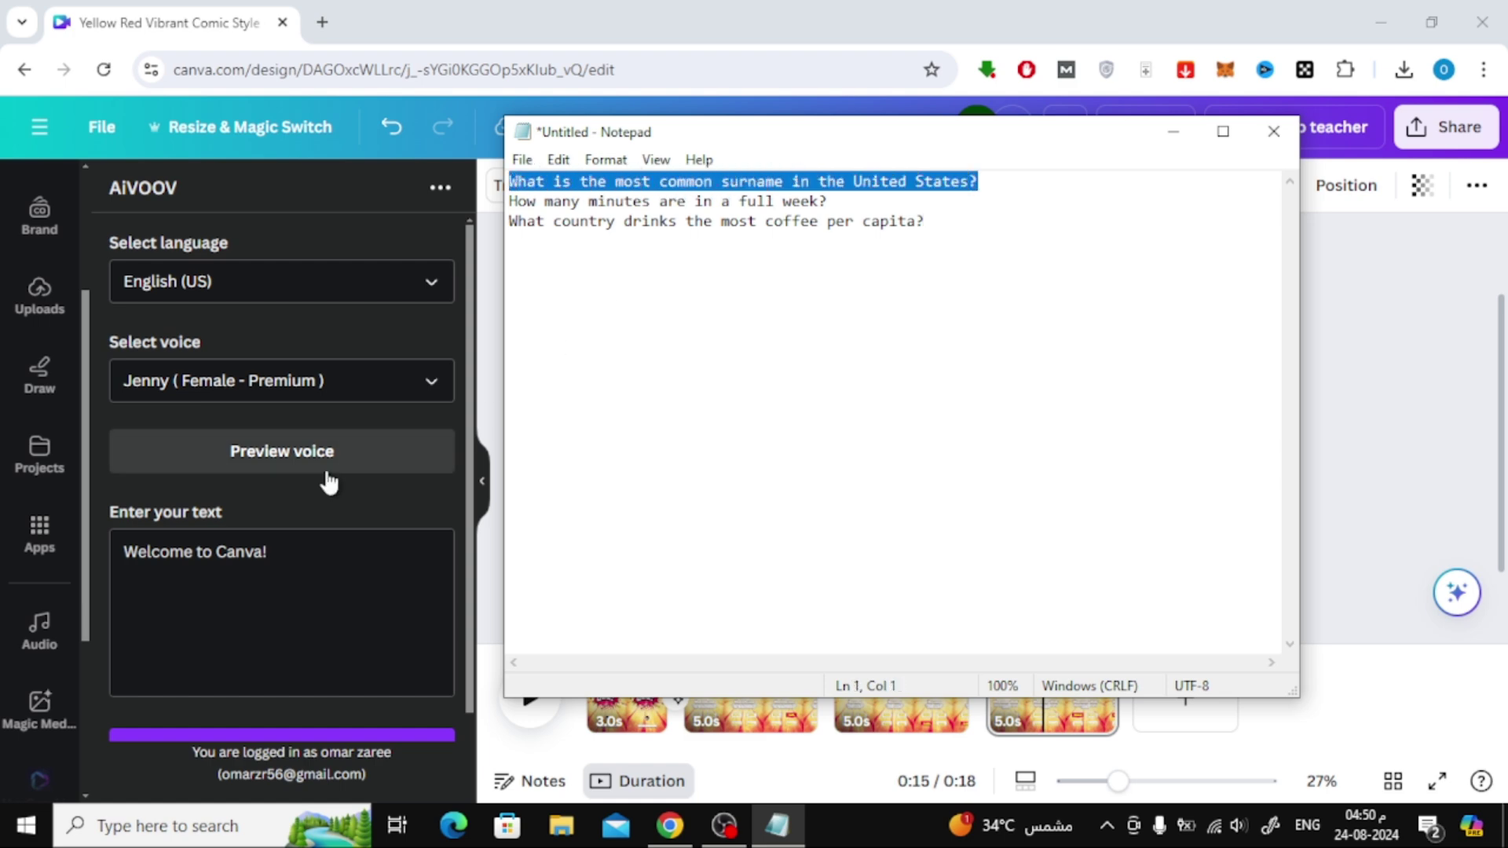
{"action": "triple_click", "coordinate": [202, 548]}
{"action": "key", "text": "ctrl+v"}
{"action": "scroll", "coordinate": [202, 548], "scroll_direction": "down", "scroll_amount": 1}
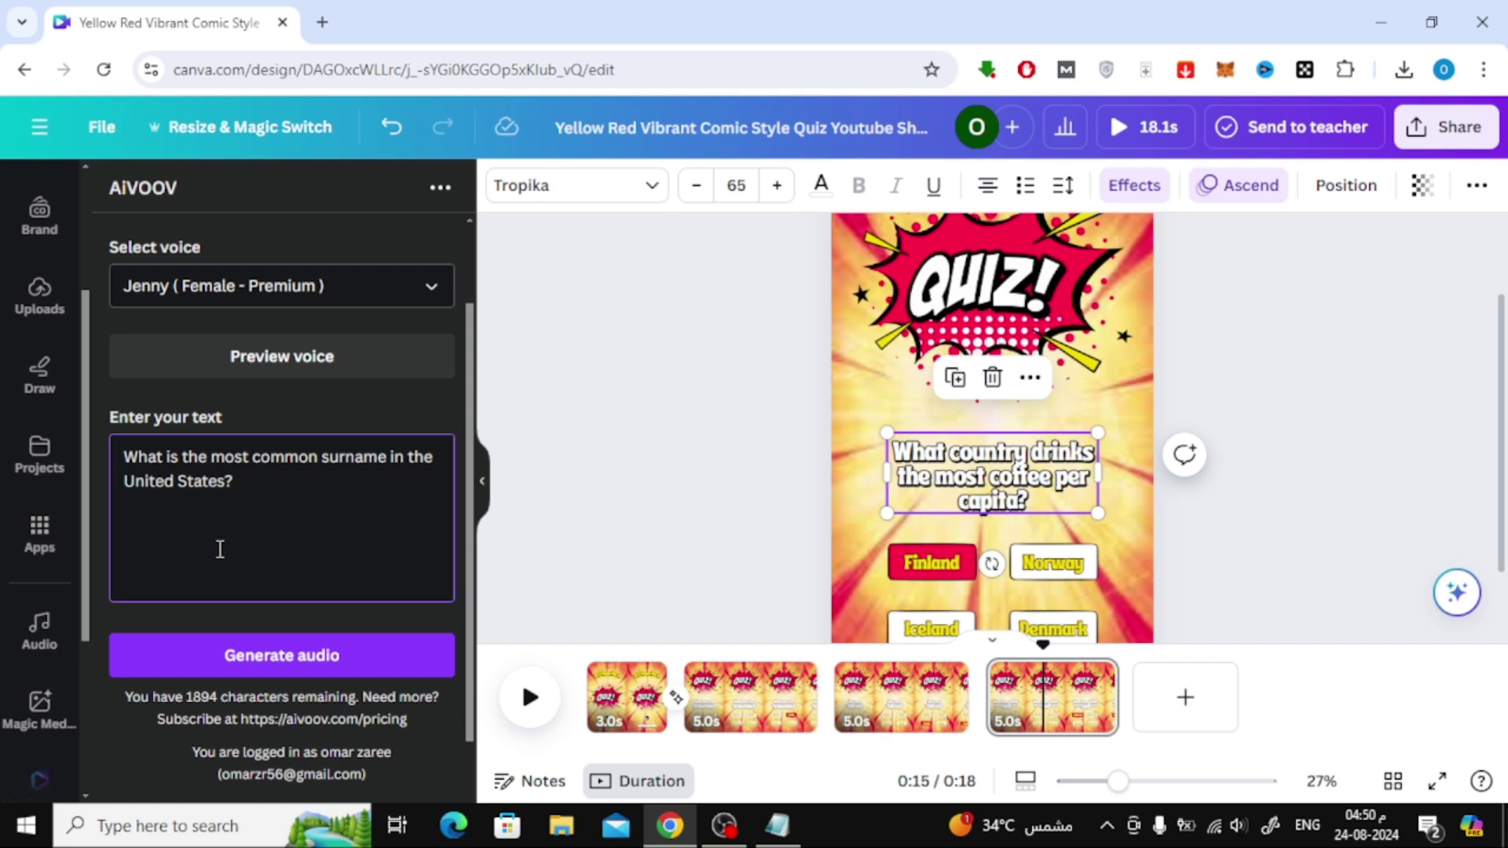
{"action": "left_click", "coordinate": [334, 658]}
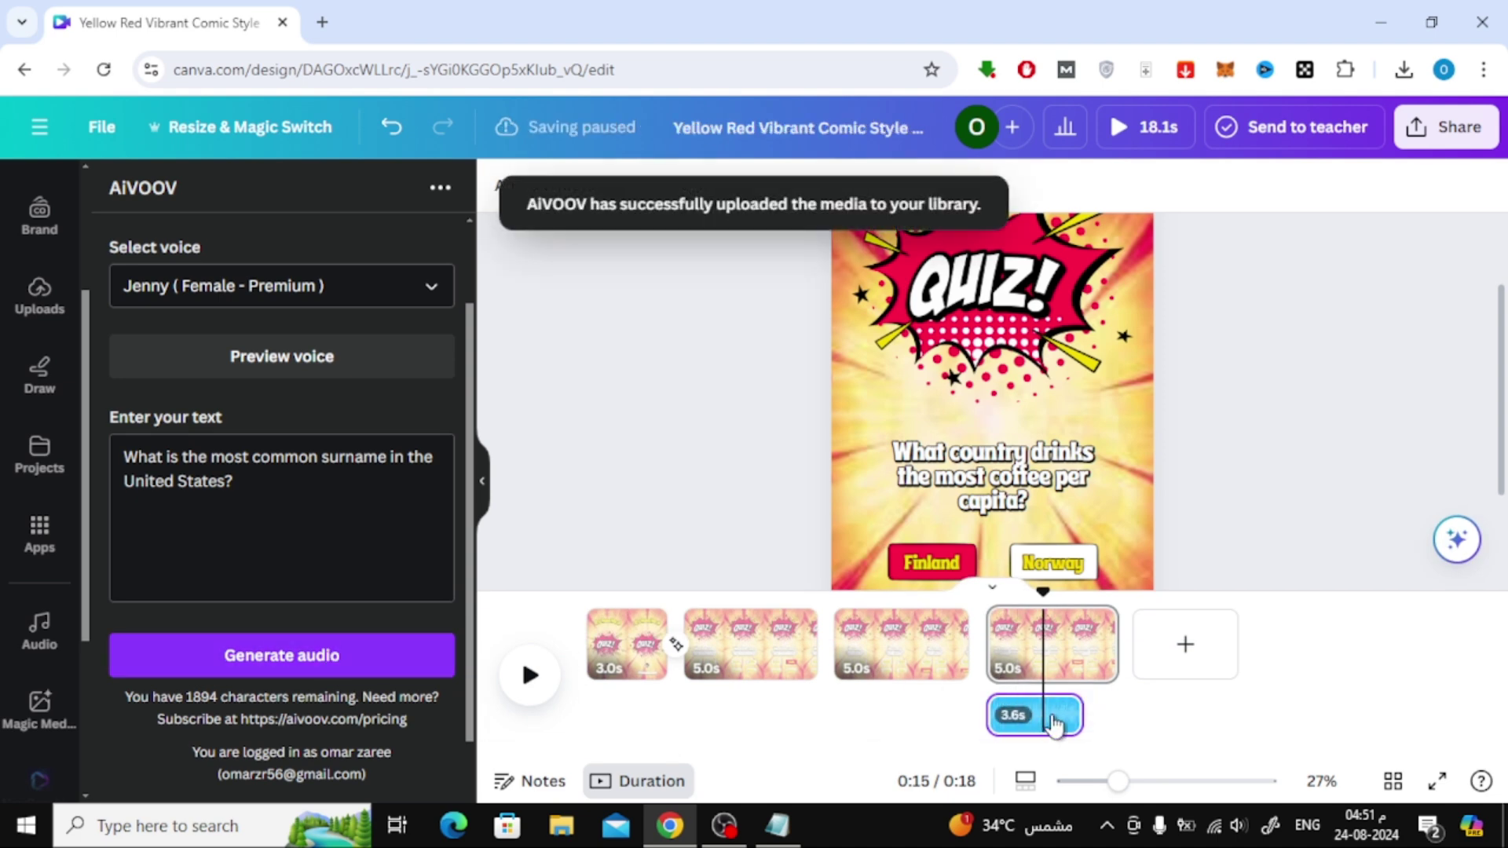
- Place the surname voiceover clip under page 2 and preview it against the question
{"action": "left_click_drag", "start_coordinate": [1055, 727], "coordinate": [739, 723]}
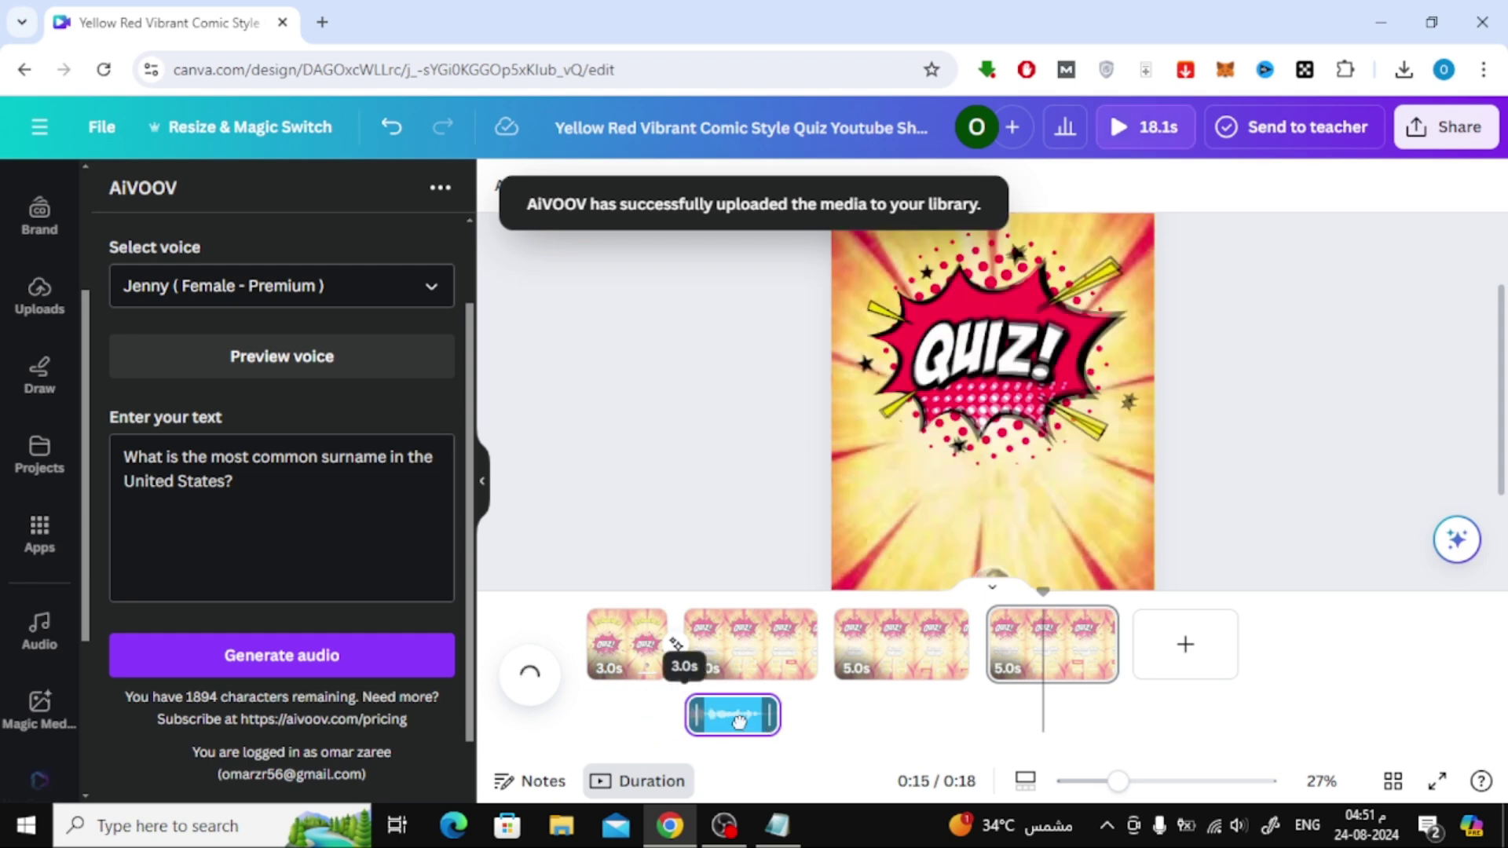
{"action": "left_click", "coordinate": [741, 639]}
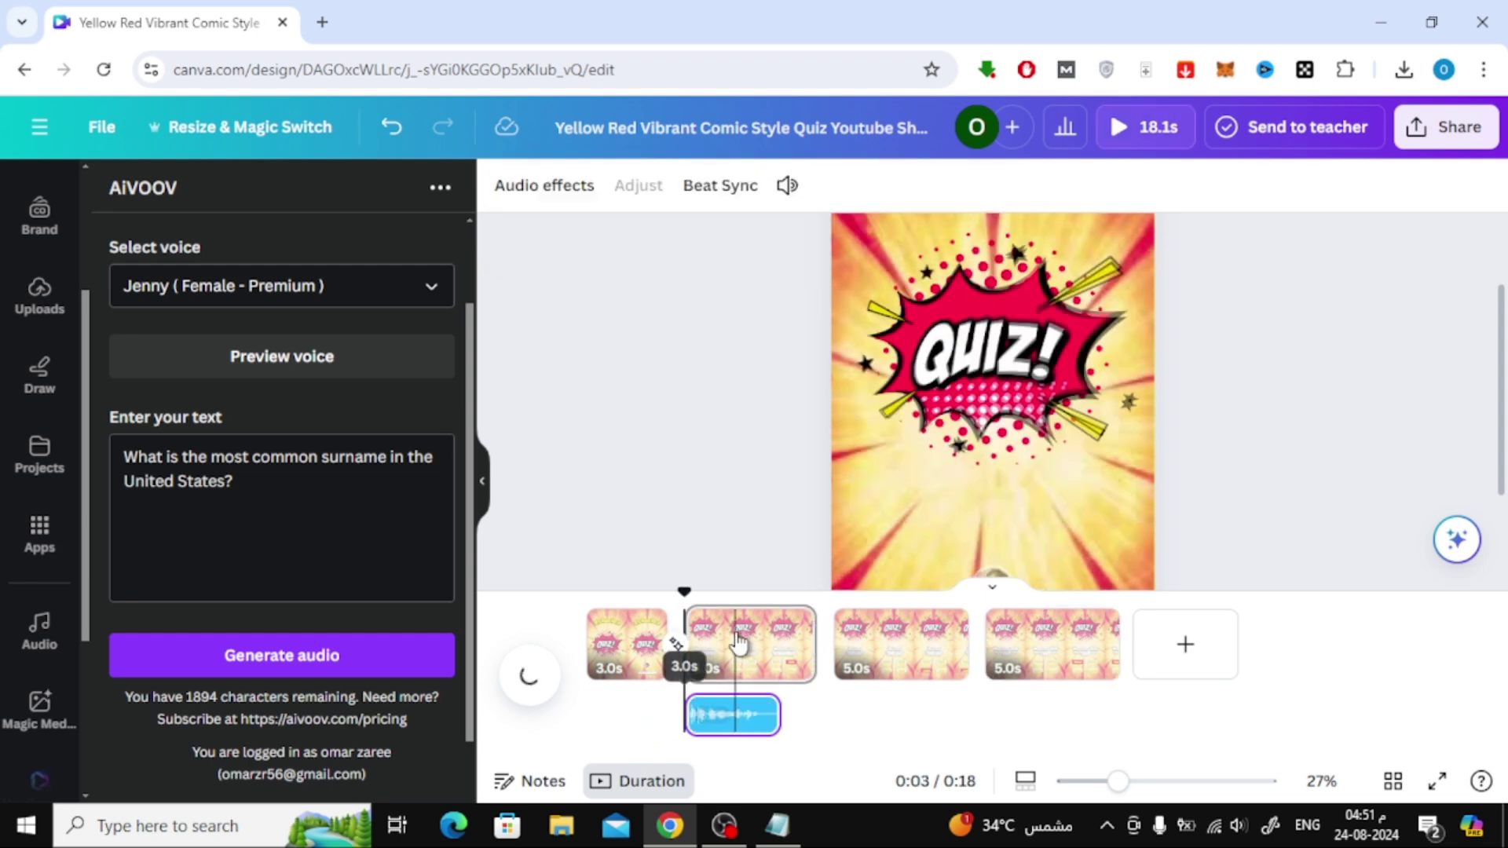
{"action": "left_click", "coordinate": [530, 675]}
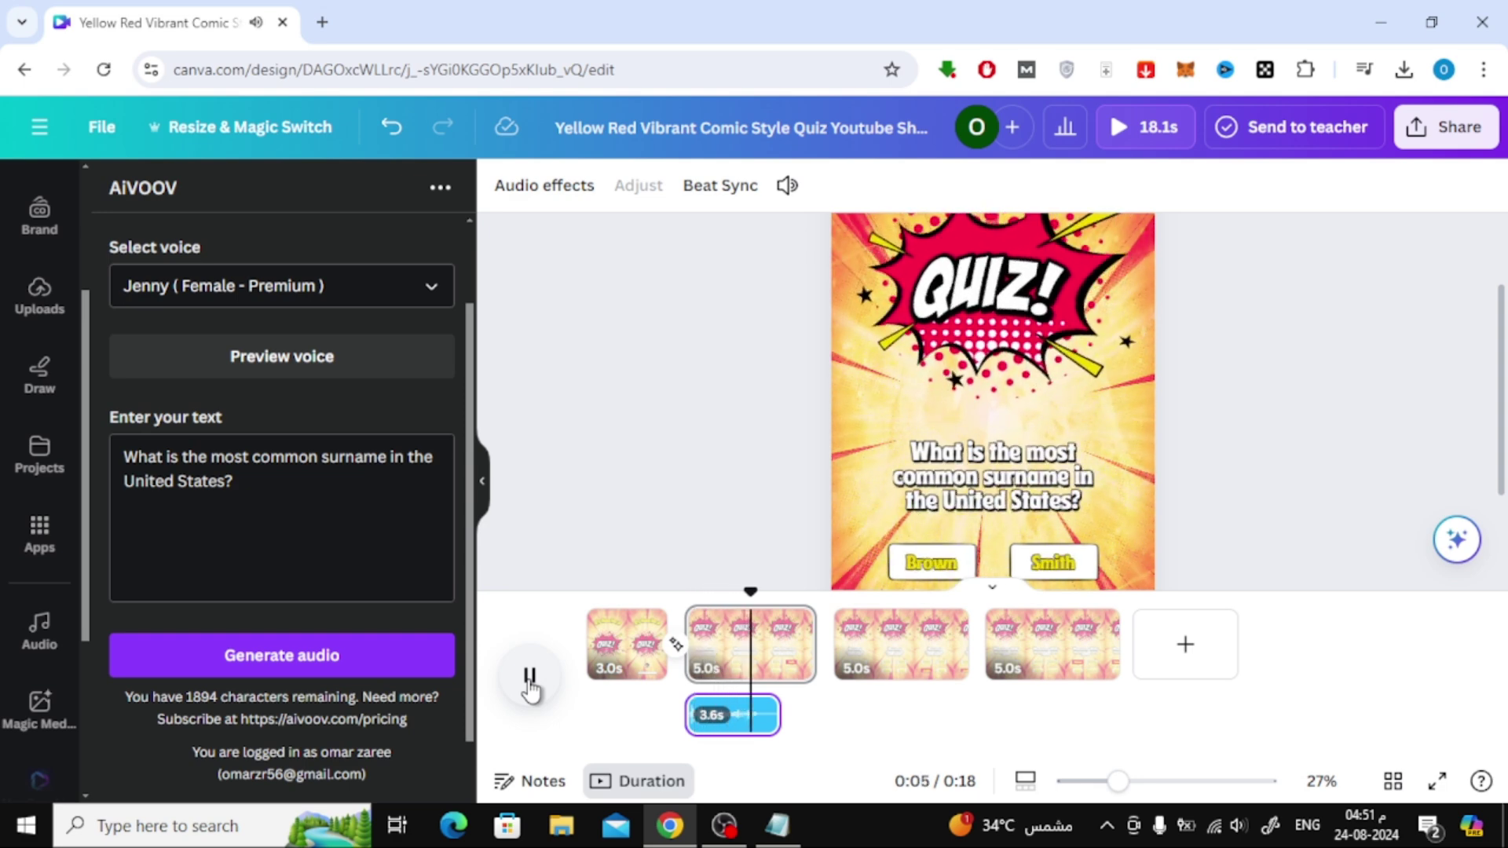
{"action": "left_click", "coordinate": [530, 677]}
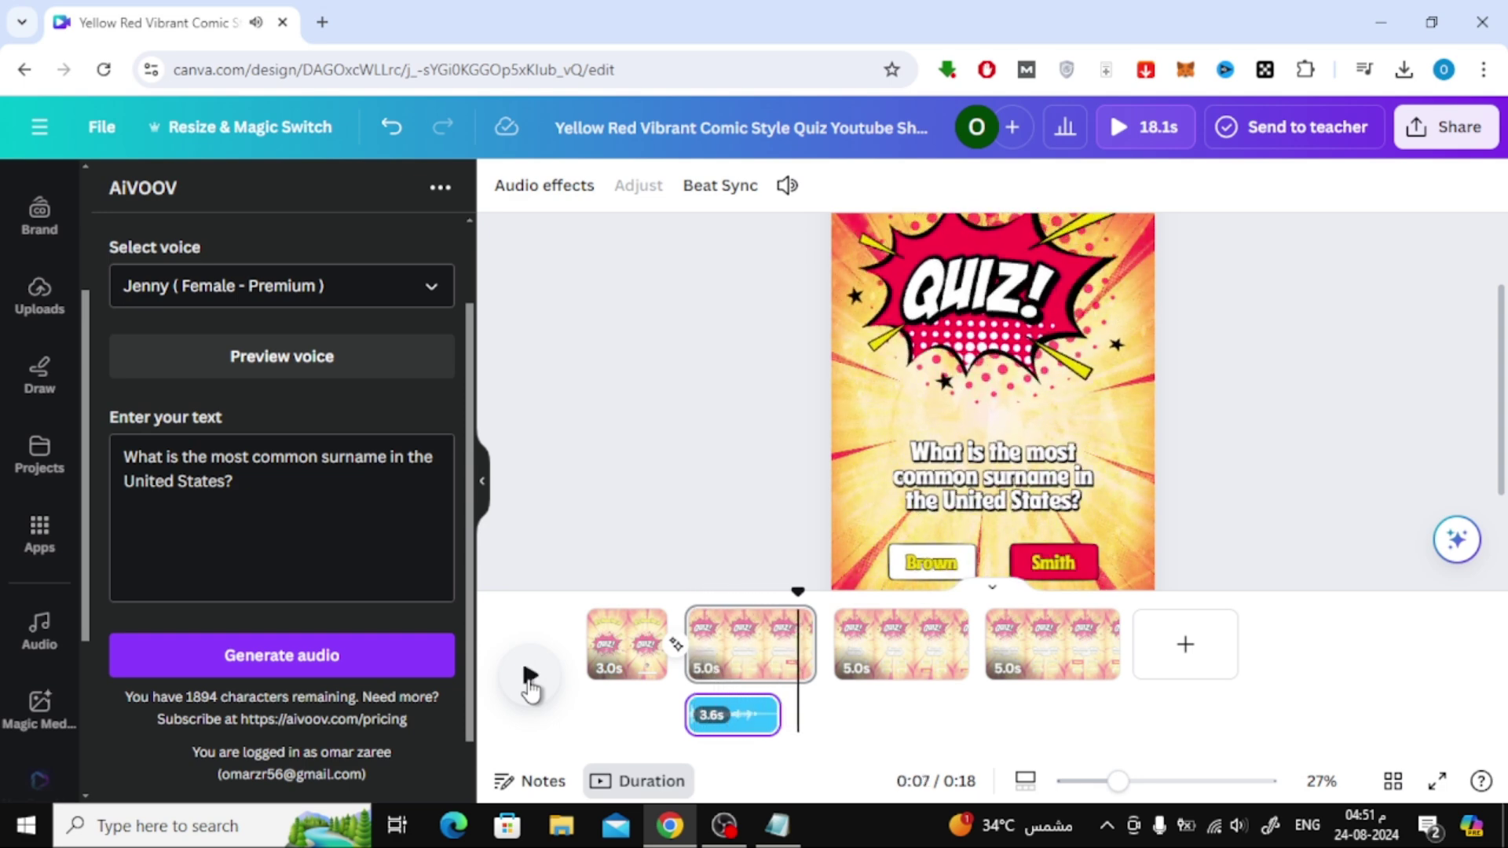
{"action": "left_click", "coordinate": [778, 825]}
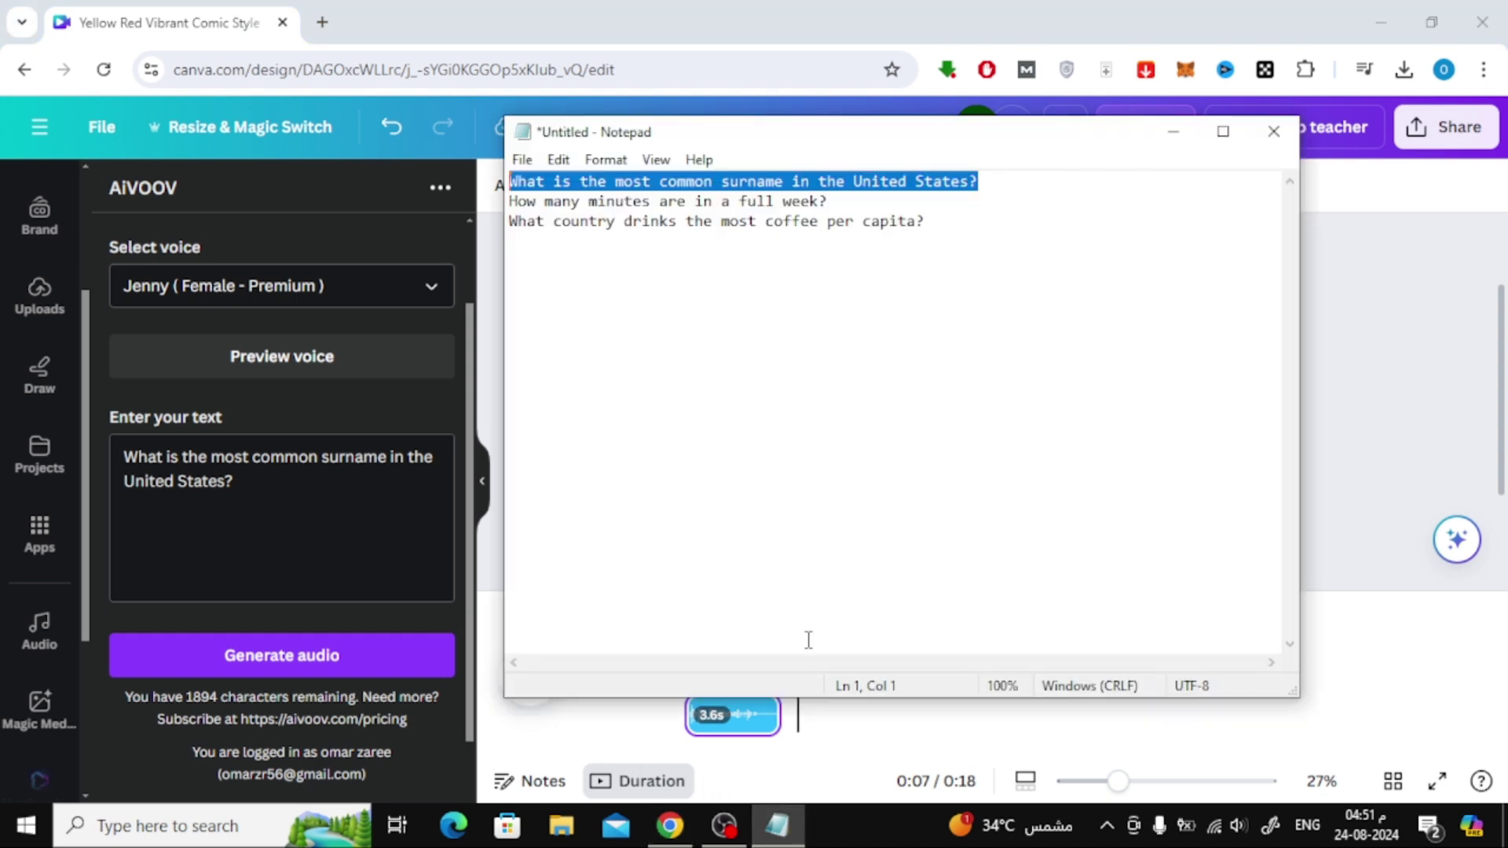
- Generate the minutes-in-a-week voiceover and move the 2.6 s clip under page 3
{"action": "left_click_drag", "start_coordinate": [828, 202], "coordinate": [501, 200]}
{"action": "key", "text": "ctrl+c"}
{"action": "left_click", "coordinate": [236, 464]}
{"action": "key", "text": "ctrl+a"}
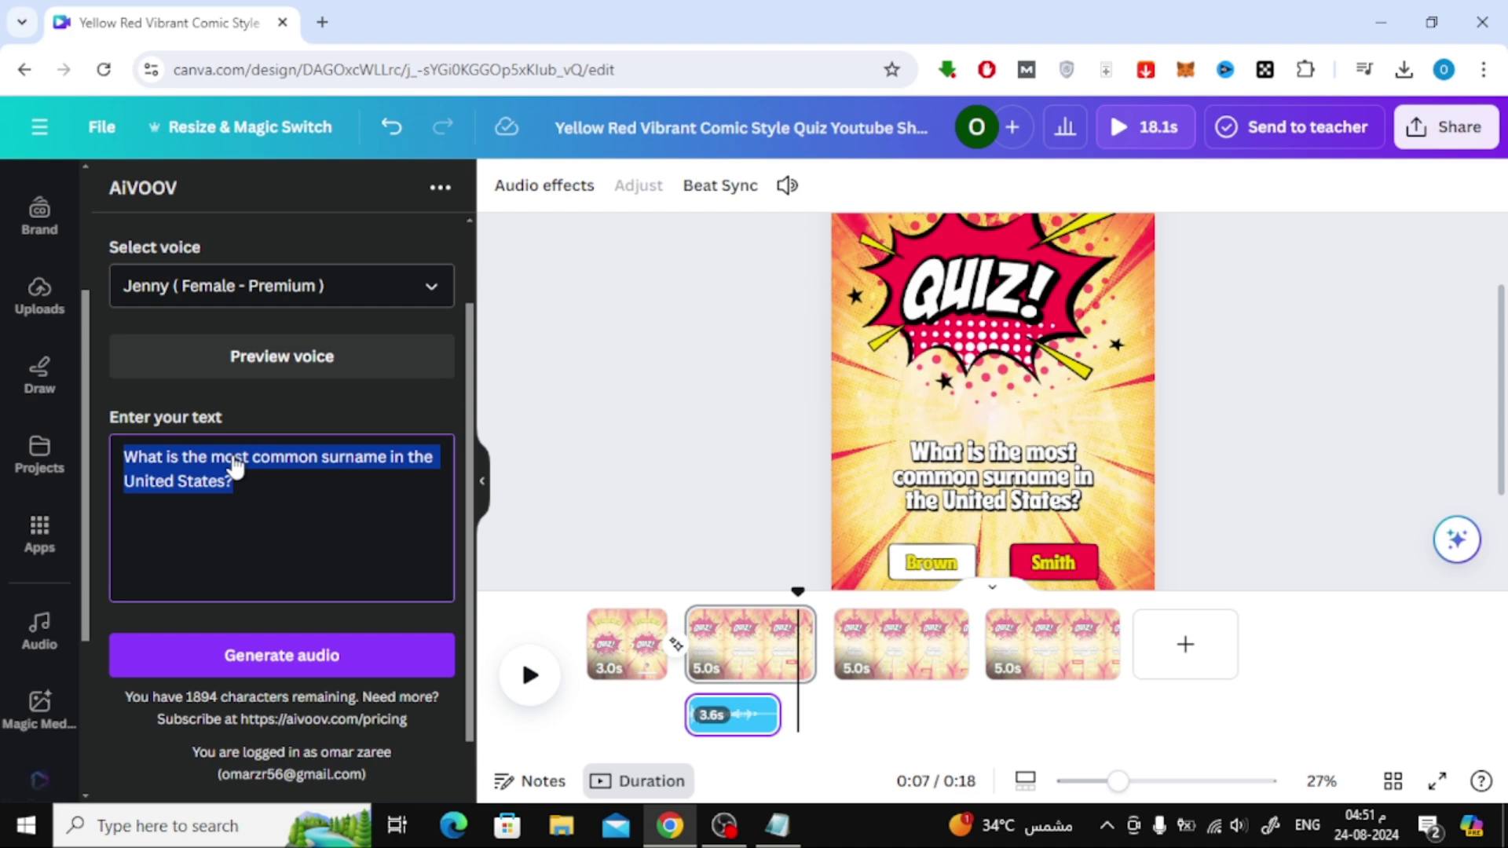
{"action": "key", "text": "ctrl+v"}
{"action": "scroll", "coordinate": [337, 579], "scroll_direction": "down", "scroll_amount": 3}
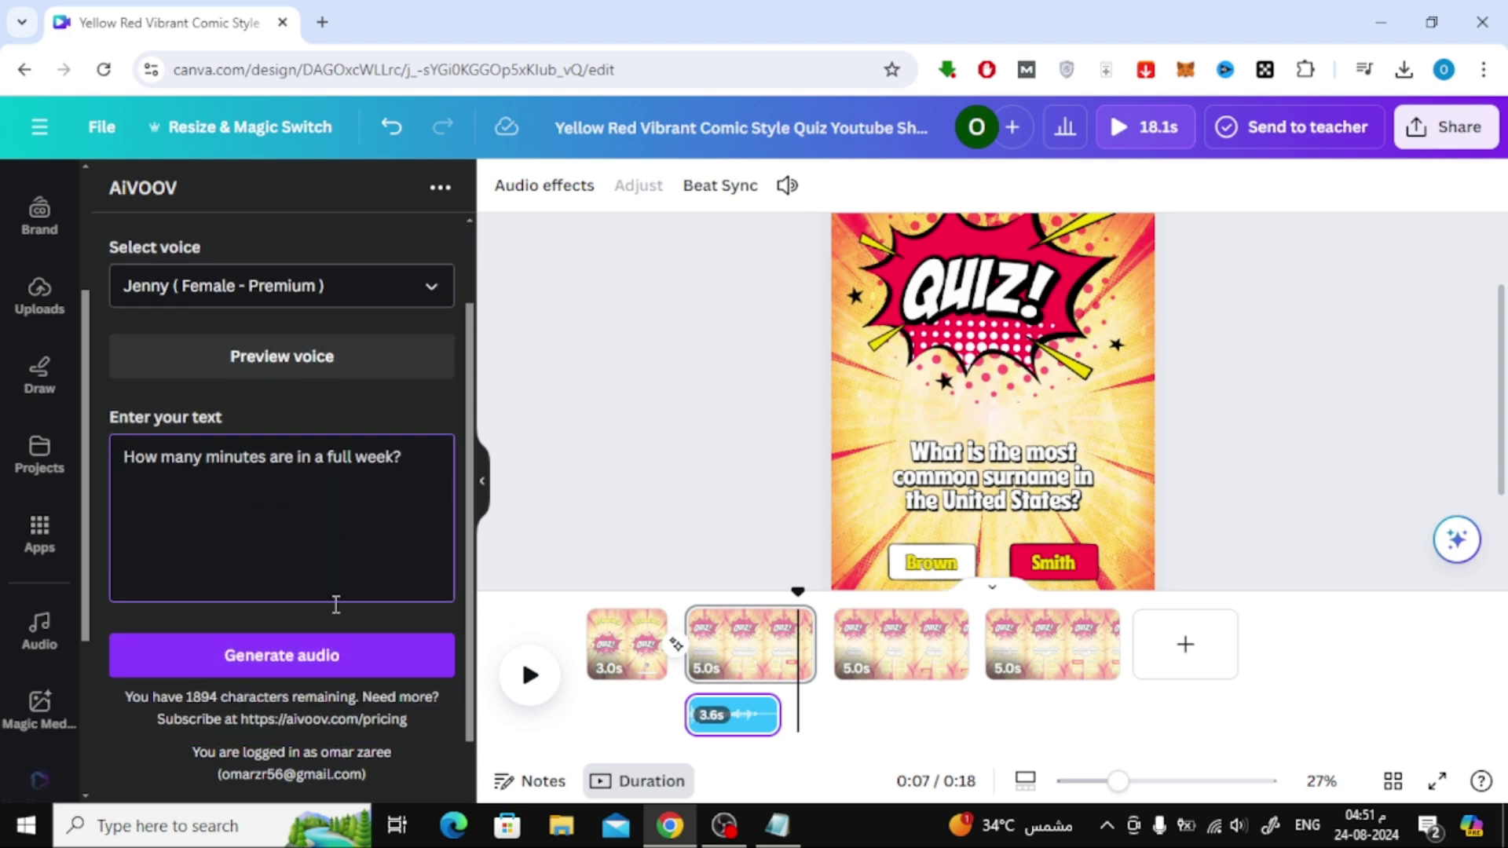
{"action": "left_click", "coordinate": [263, 664]}
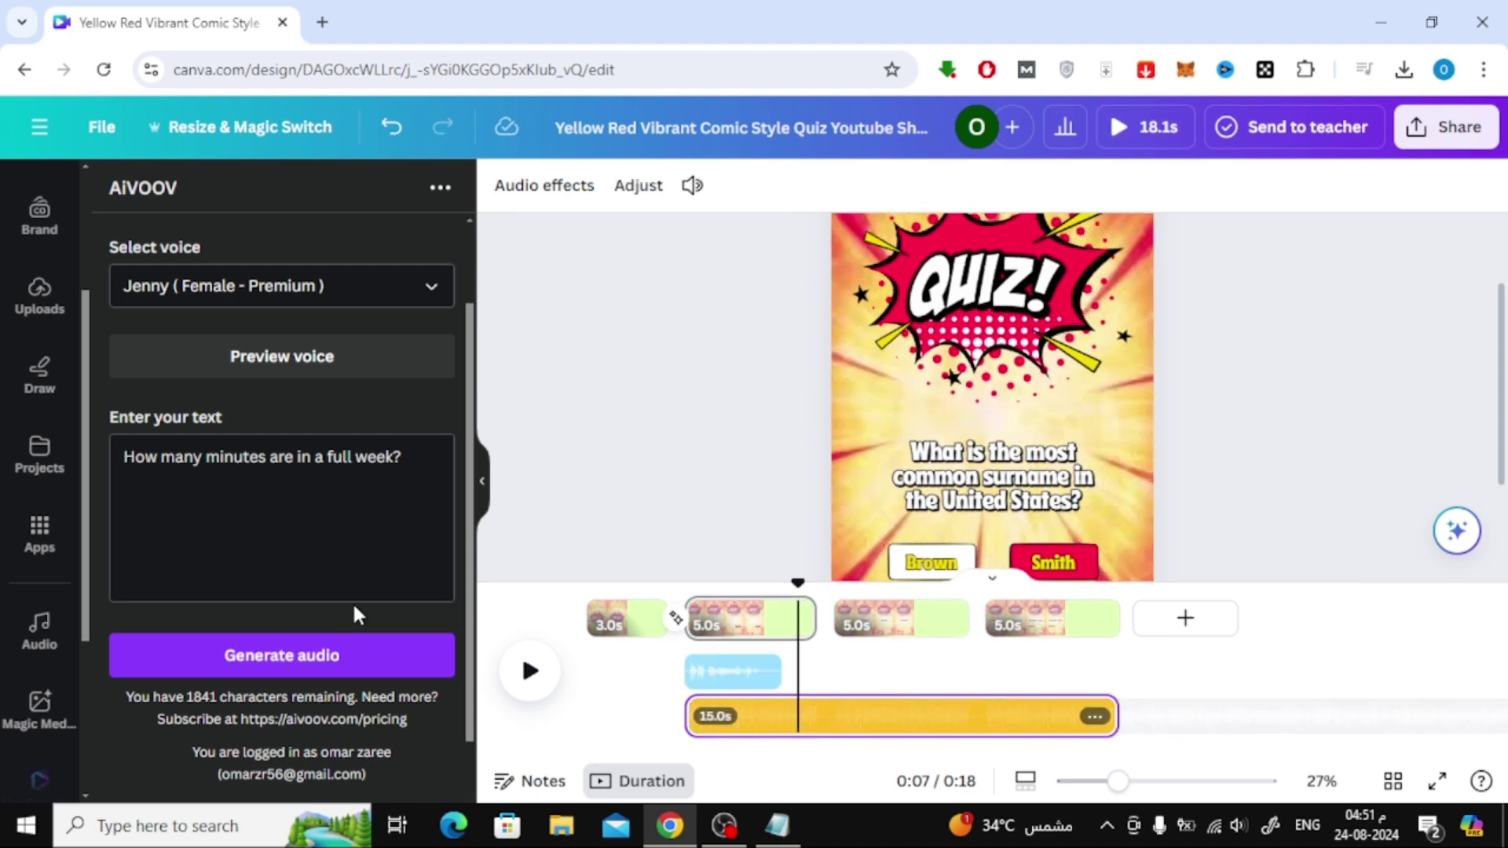
{"action": "left_click_drag", "start_coordinate": [720, 715], "coordinate": [859, 668]}
{"action": "left_click", "coordinate": [522, 676]}
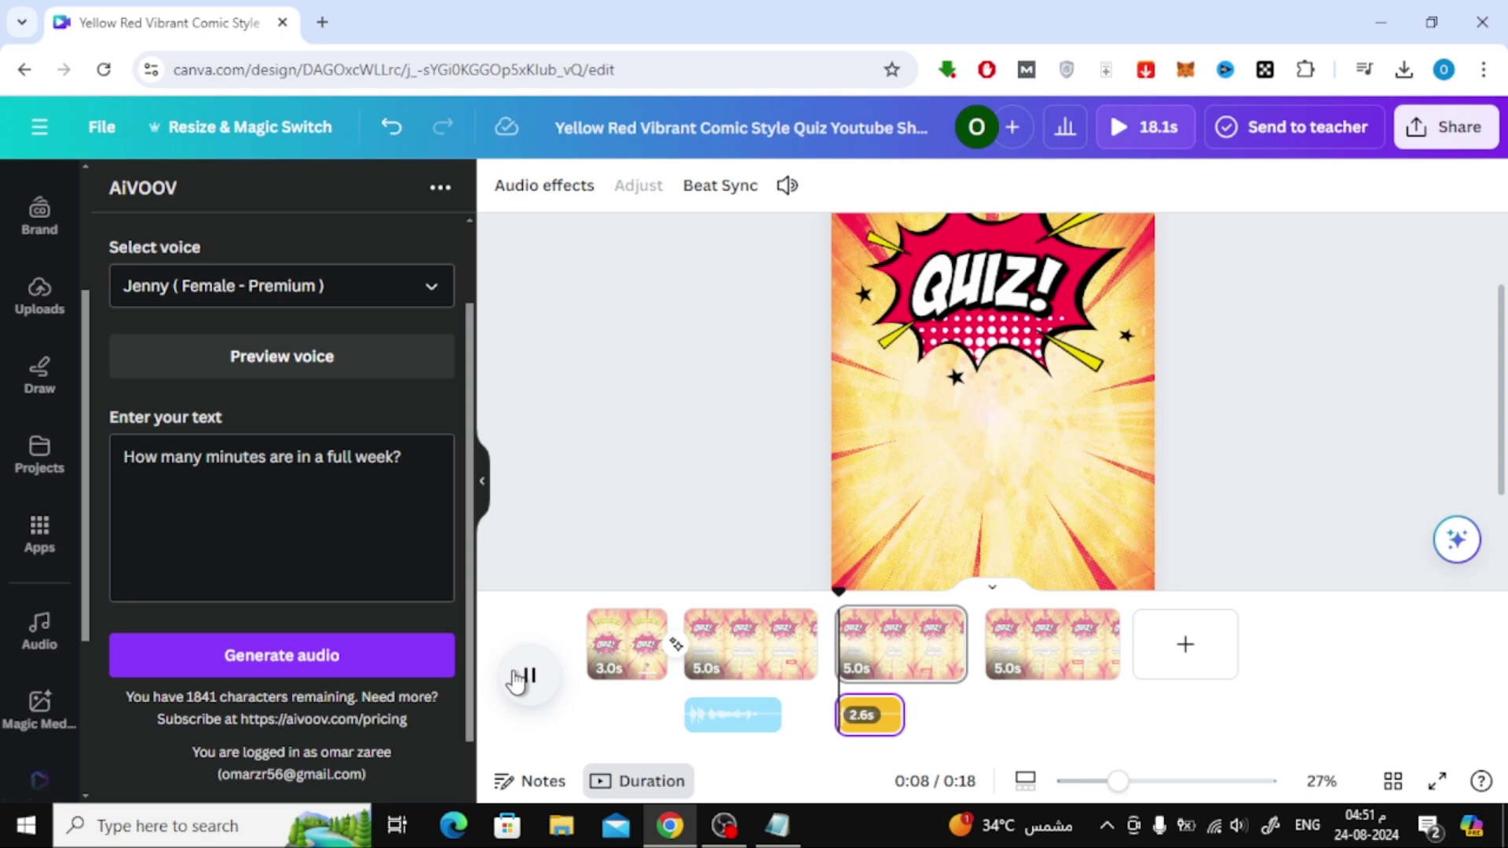
{"action": "left_click", "coordinate": [525, 676]}
- Generate the coffee-per-capita voiceover for page 4 and play it back
{"action": "left_click", "coordinate": [778, 824]}
{"action": "left_click_drag", "start_coordinate": [927, 222], "coordinate": [507, 222]}
{"action": "key", "text": "alt+Tab"}
{"action": "double_click", "coordinate": [231, 458]}
{"action": "key", "text": "ctrl+a"}
{"action": "key", "text": "ctrl+v"}
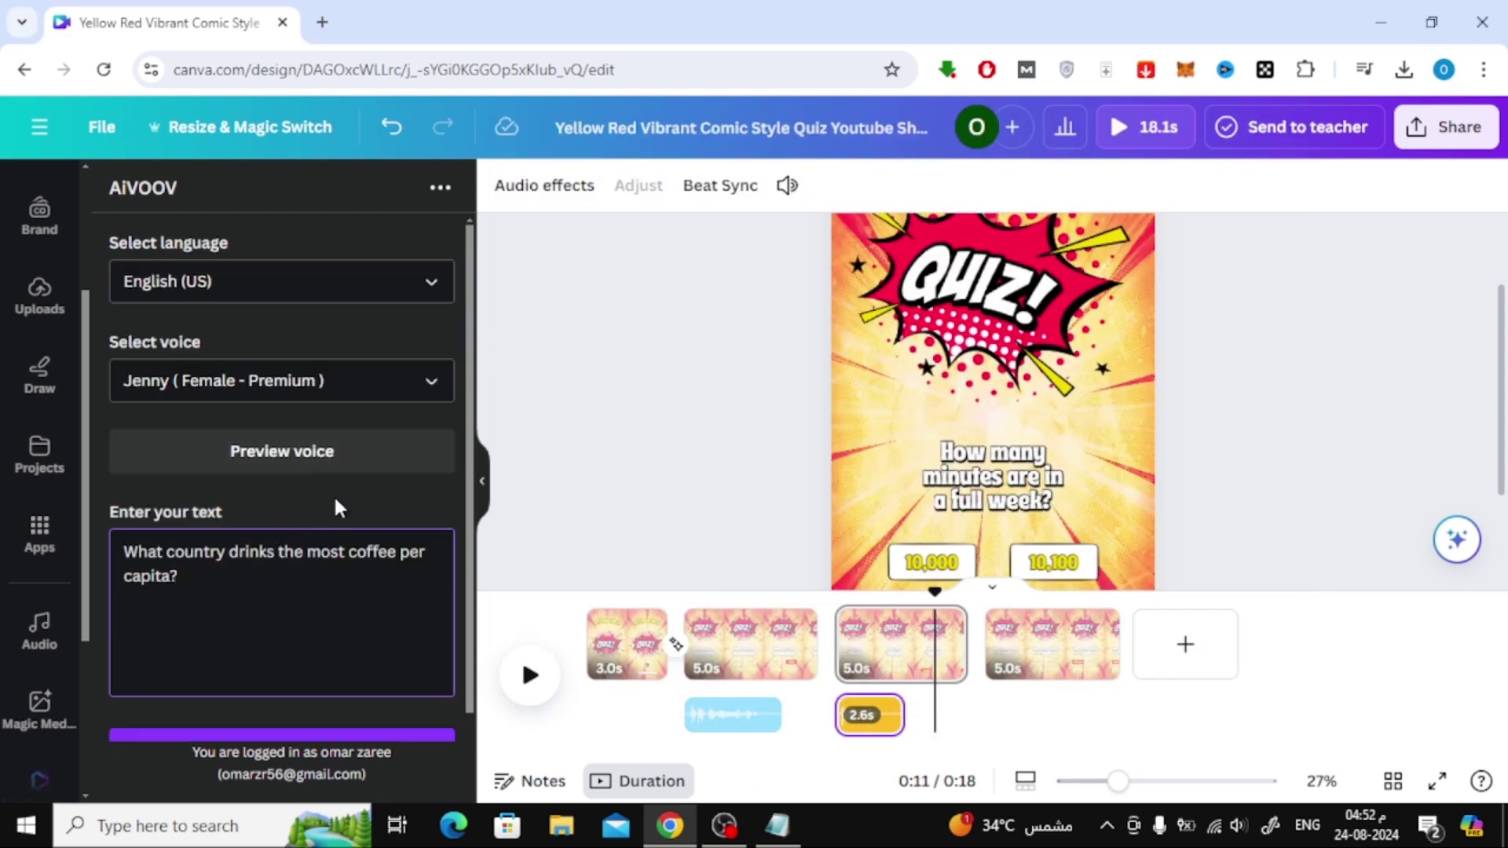
{"action": "left_click", "coordinate": [1048, 640]}
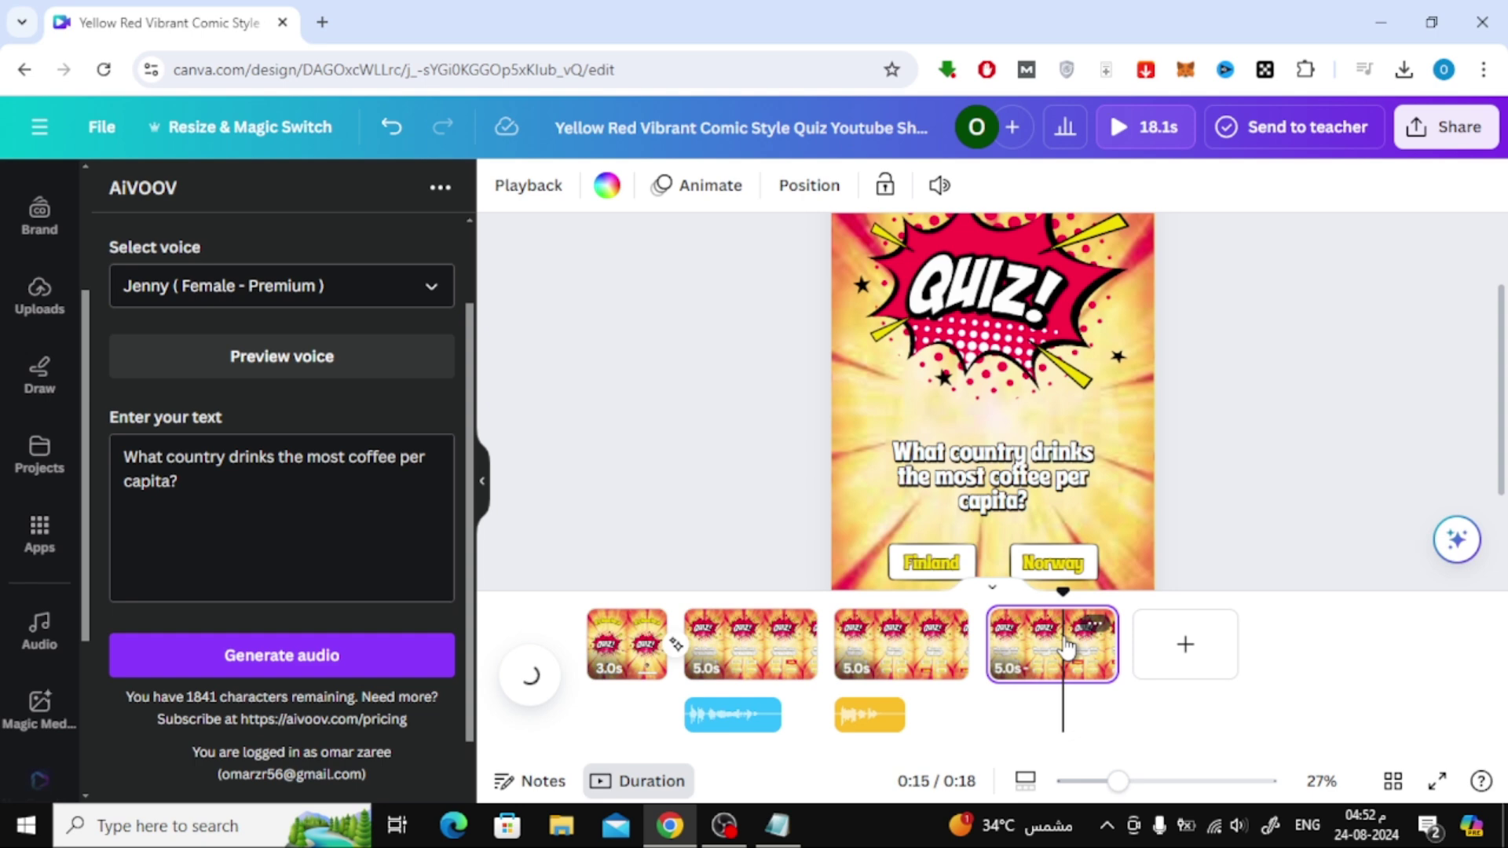
{"action": "left_click", "coordinate": [267, 653]}
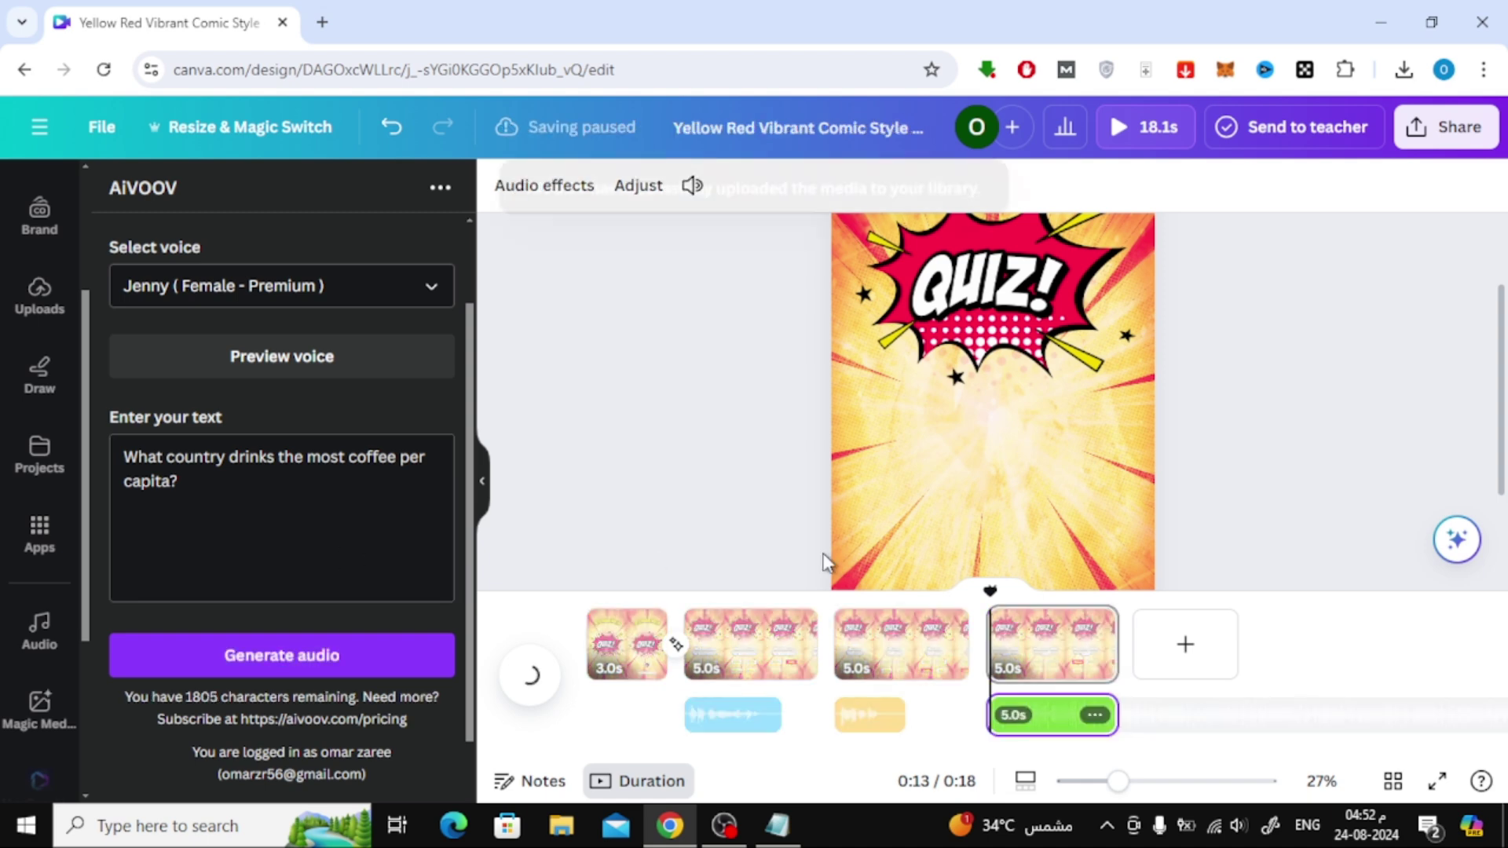
{"action": "left_click", "coordinate": [524, 676]}
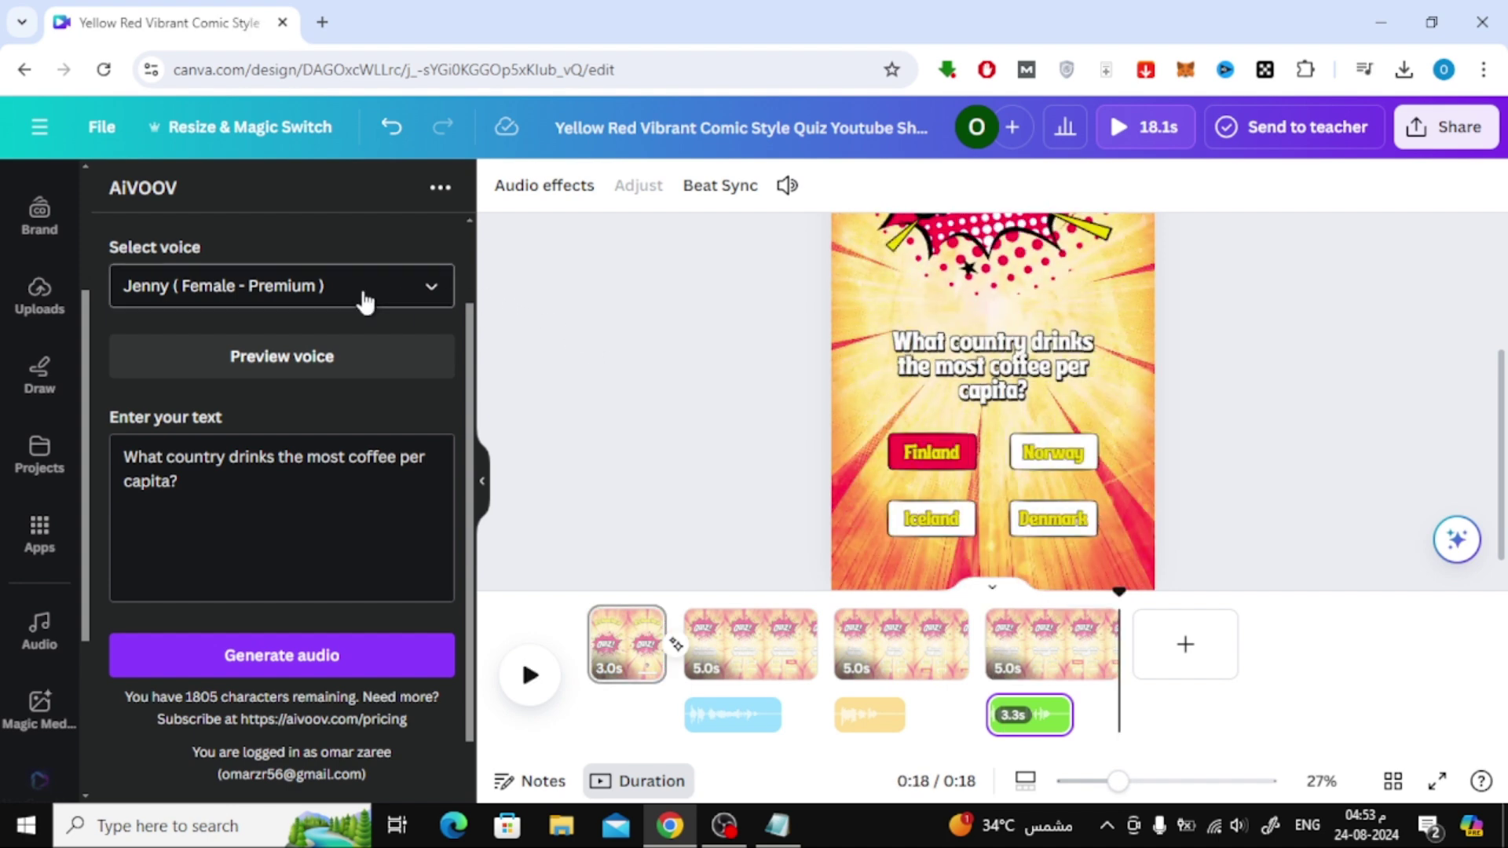
- Preview the Jenny Multilingual and Guy (Male - Premium) voices
{"action": "left_click", "coordinate": [324, 293]}
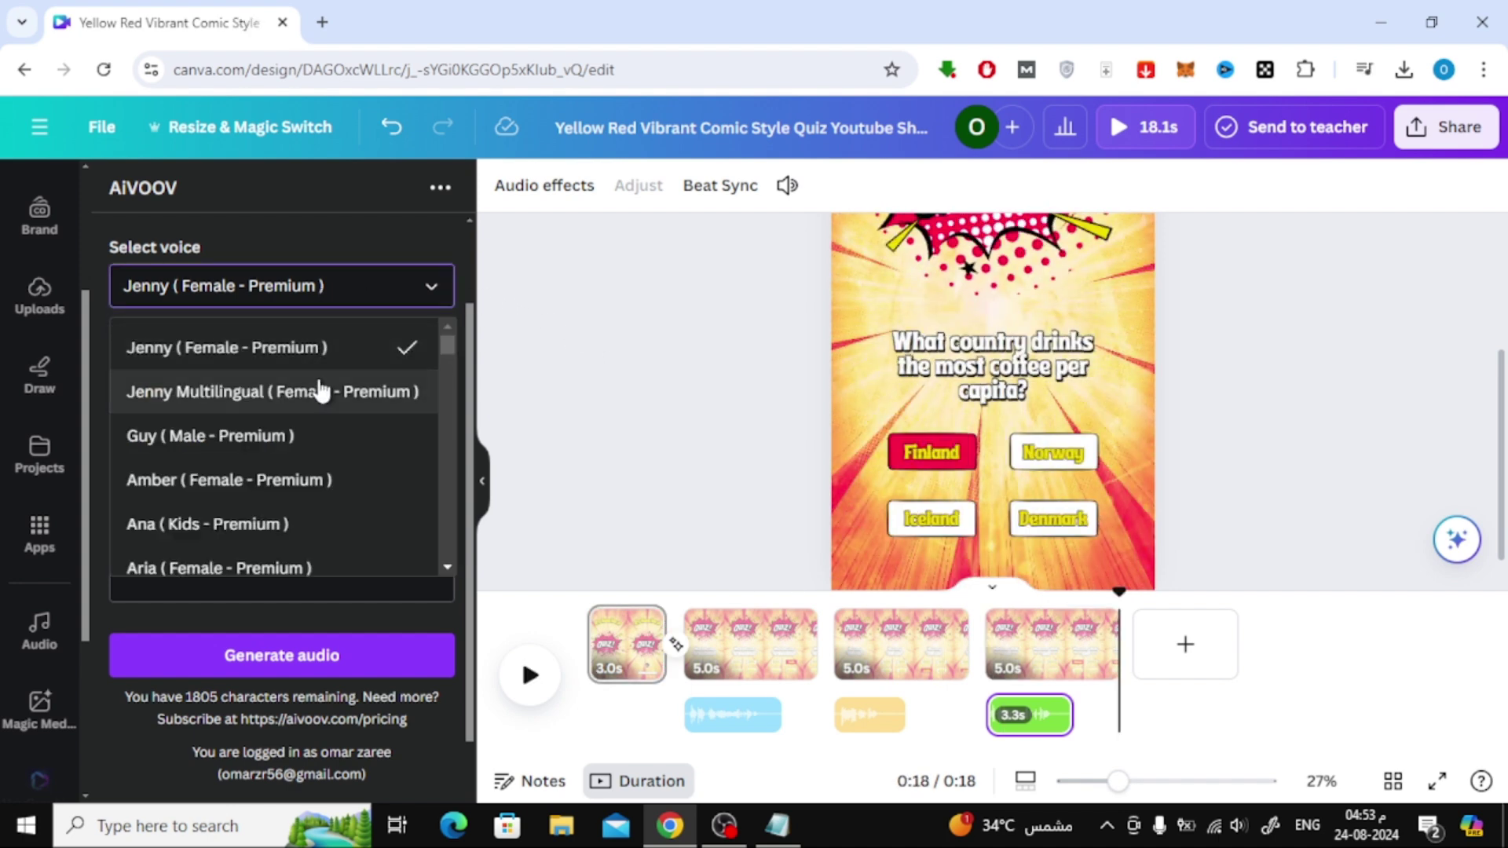
{"action": "left_click", "coordinate": [271, 392]}
{"action": "left_click", "coordinate": [267, 357]}
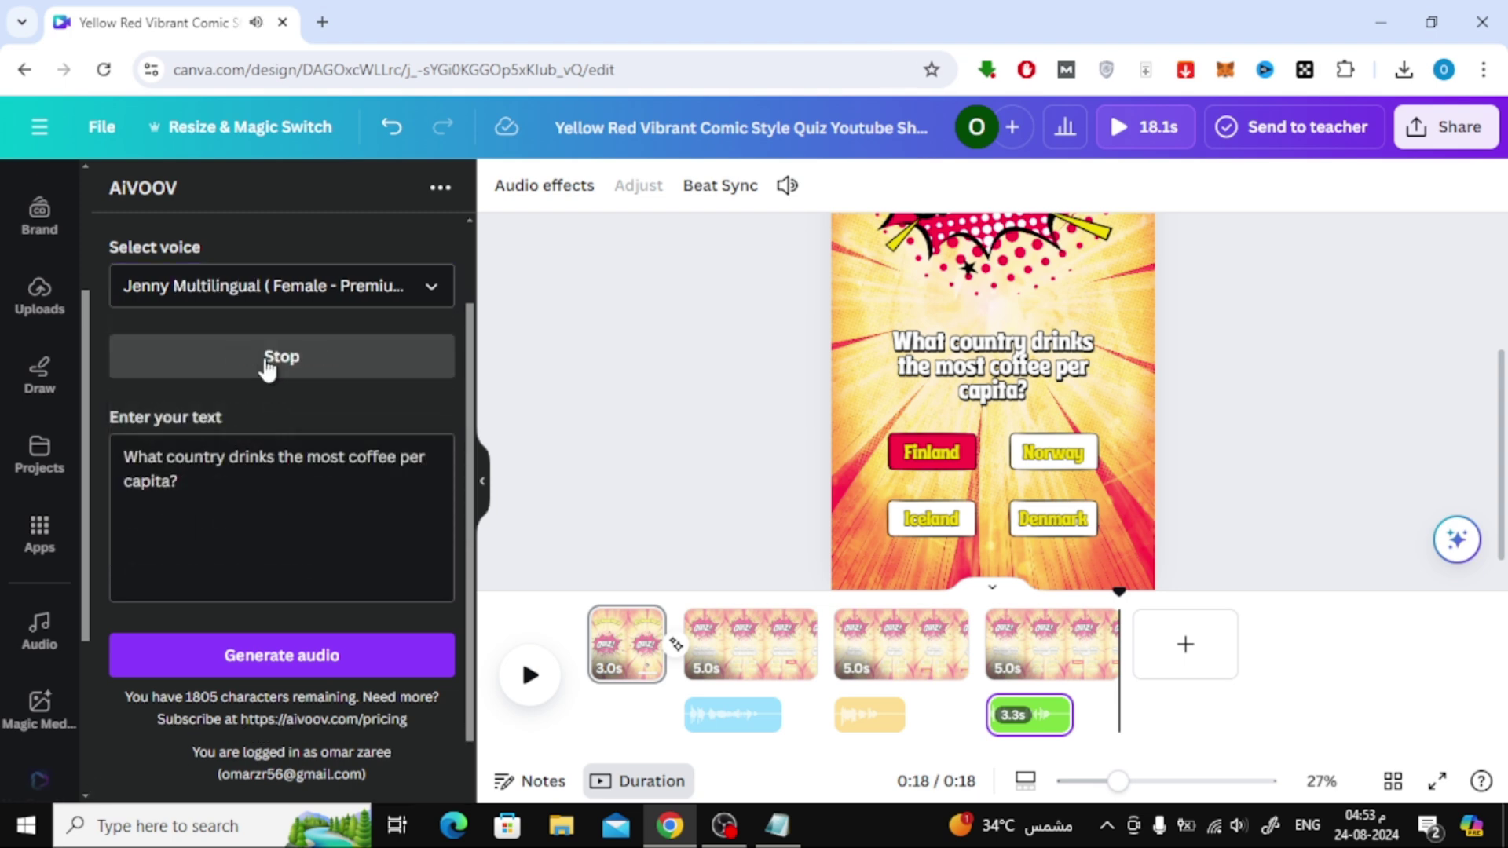
{"action": "left_click", "coordinate": [267, 362]}
{"action": "left_click", "coordinate": [263, 286]}
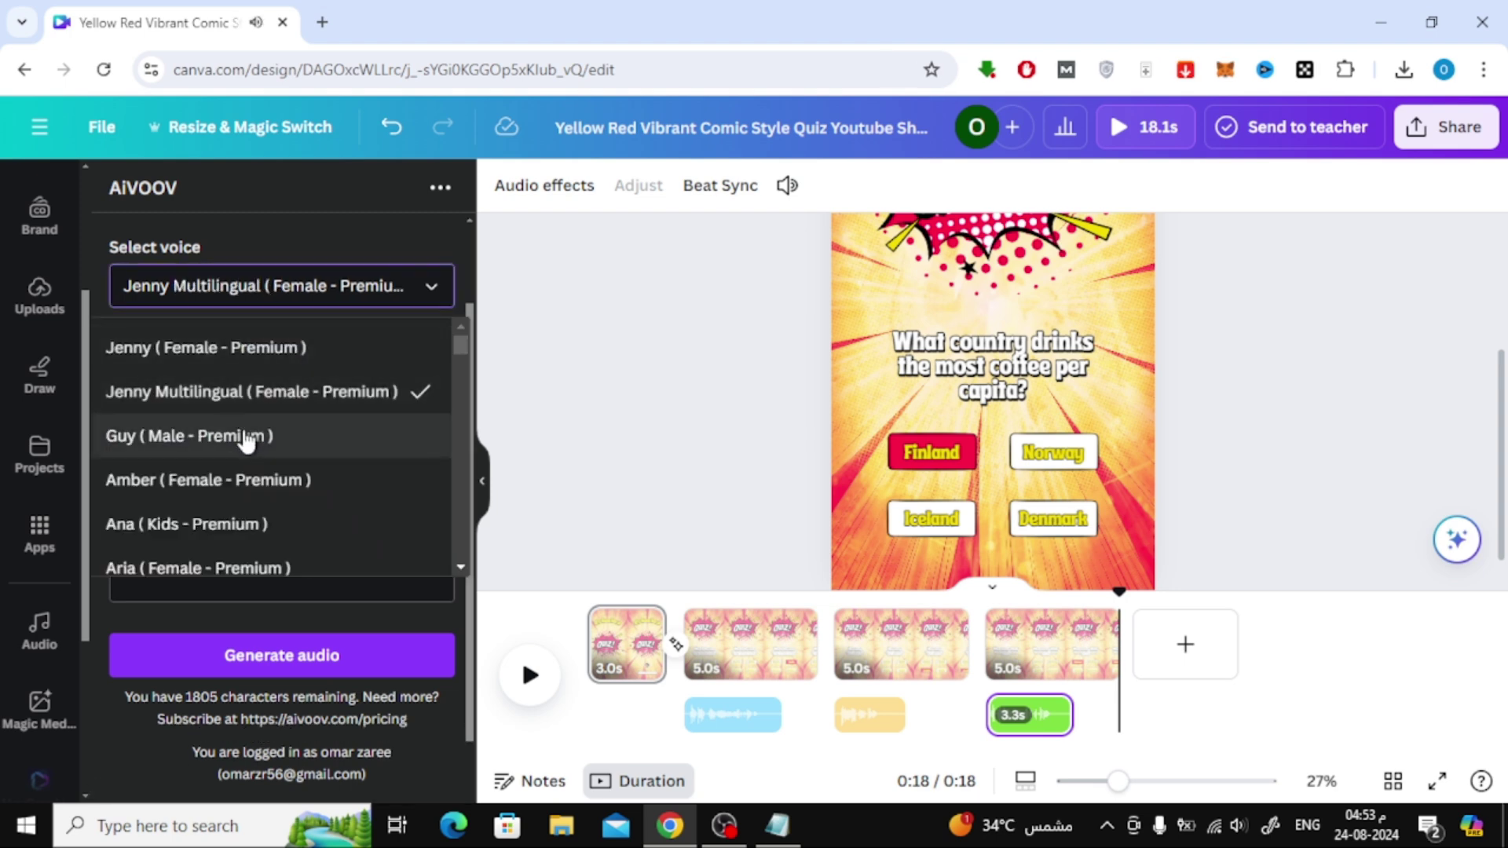
{"action": "left_click", "coordinate": [259, 436]}
{"action": "left_click", "coordinate": [290, 363]}
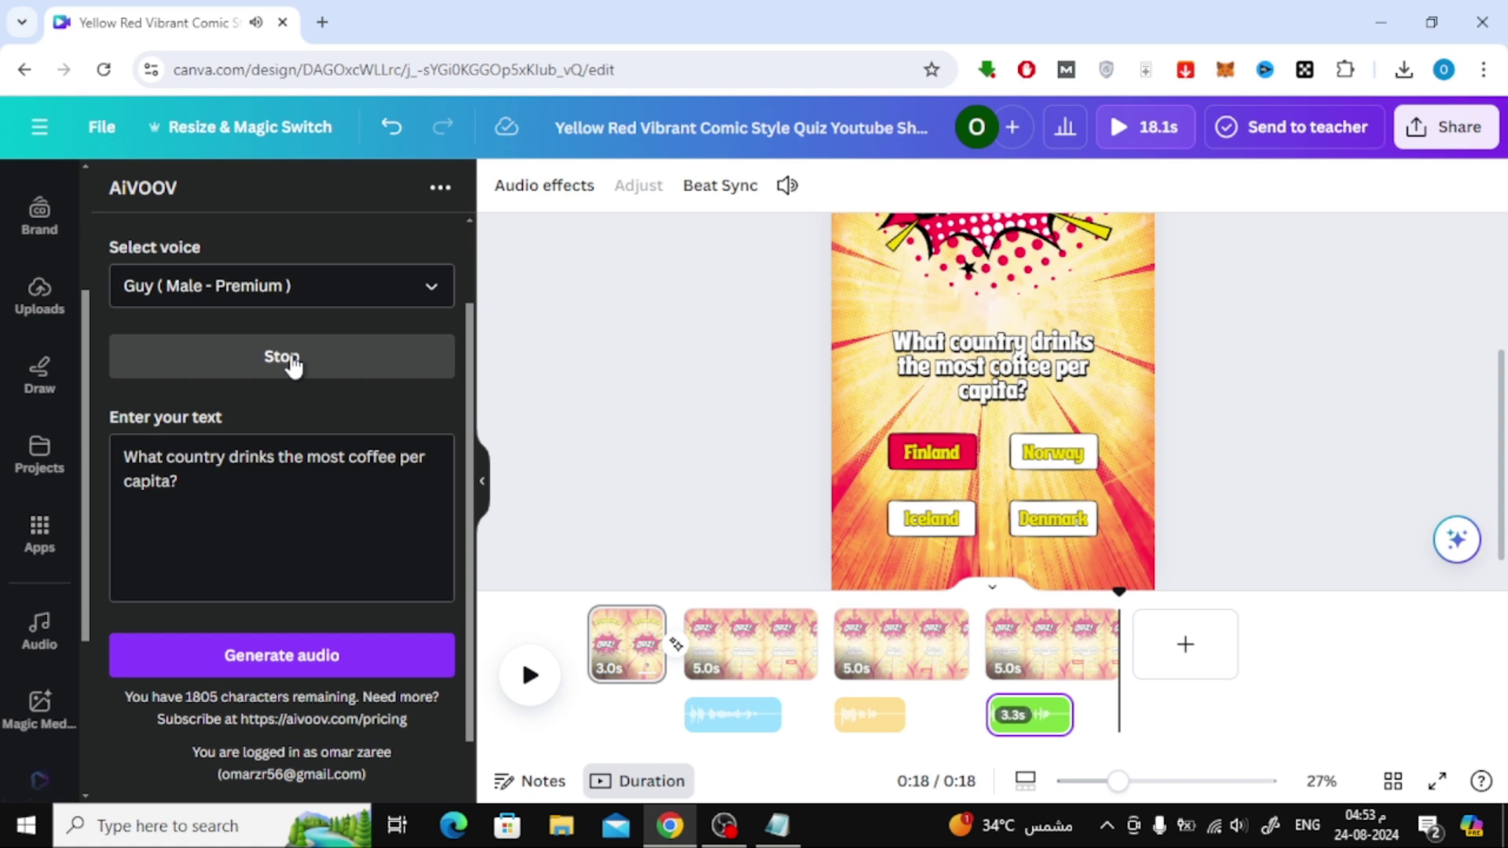
{"action": "left_click", "coordinate": [292, 363]}
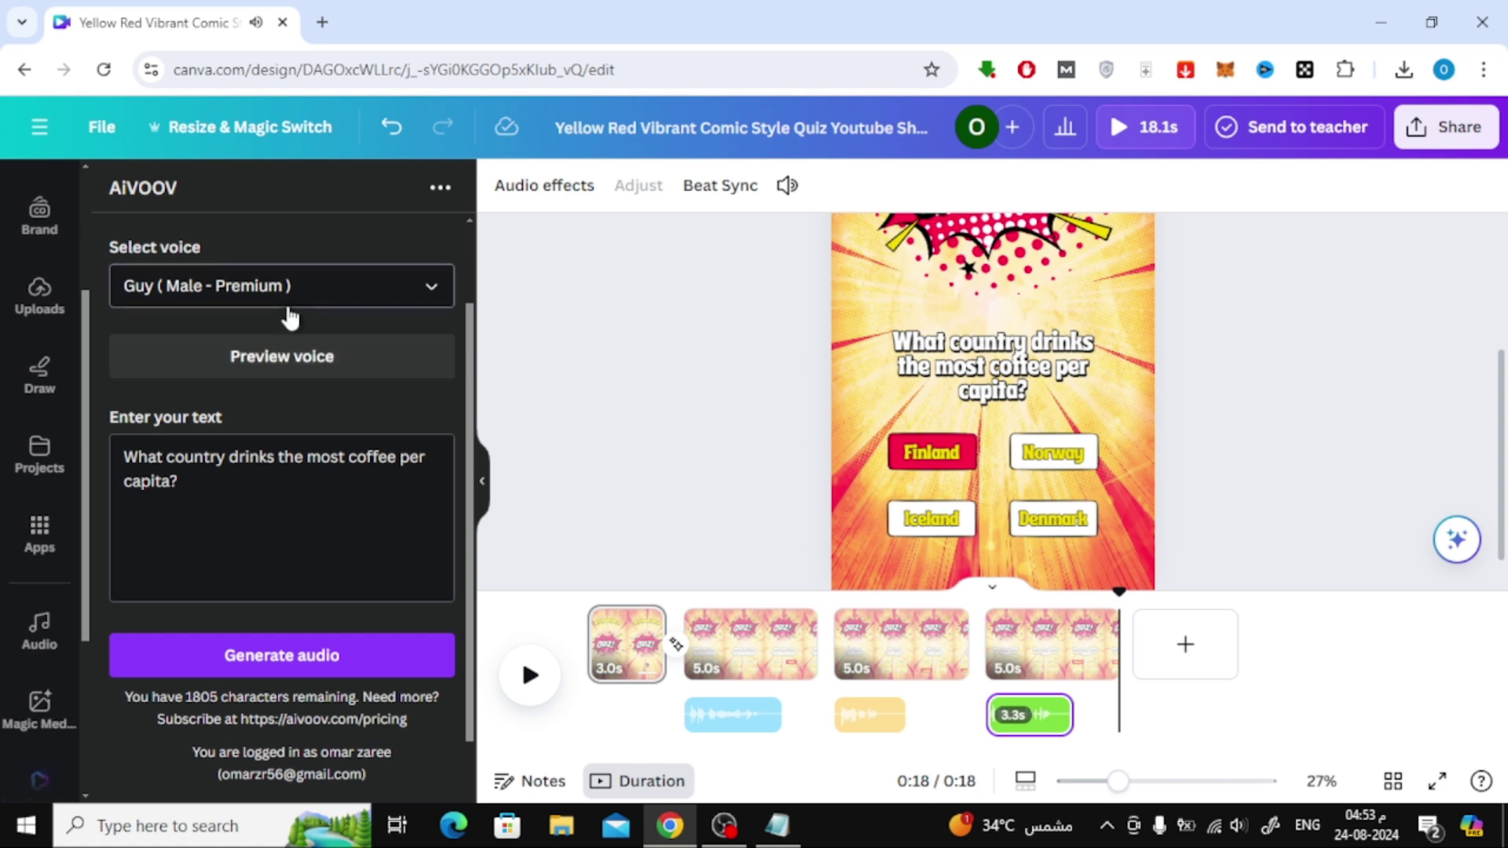
- Preview Amber and Aria, then settle on the Cora (Female - Premium) voice
{"action": "left_click", "coordinate": [288, 303]}
{"action": "scroll", "coordinate": [263, 361], "scroll_direction": "down", "scroll_amount": 1}
{"action": "left_click", "coordinate": [253, 383]}
{"action": "left_click", "coordinate": [297, 361]}
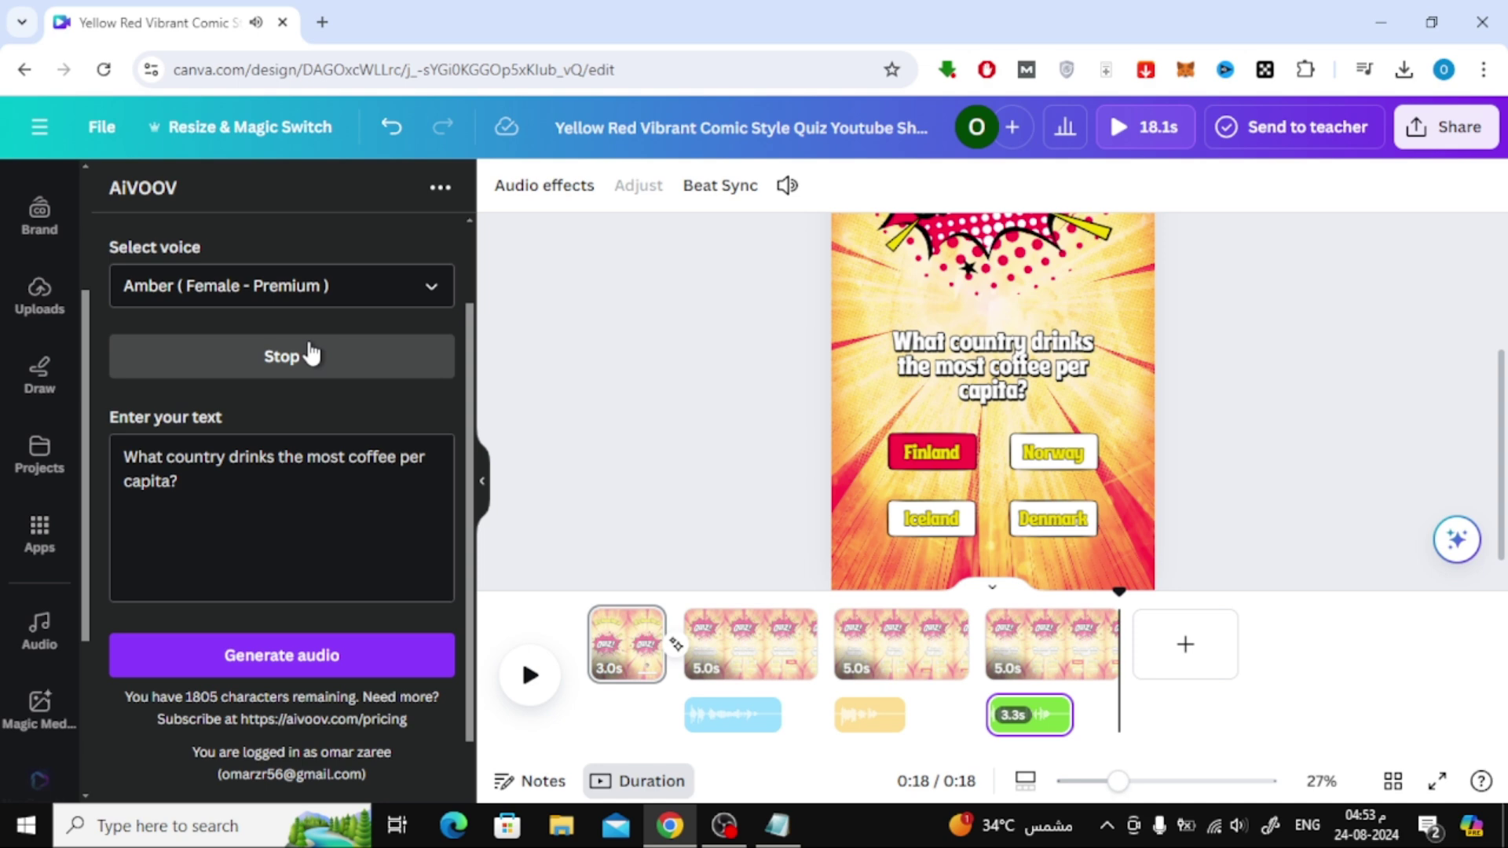
{"action": "left_click", "coordinate": [301, 369]}
{"action": "left_click", "coordinate": [303, 306]}
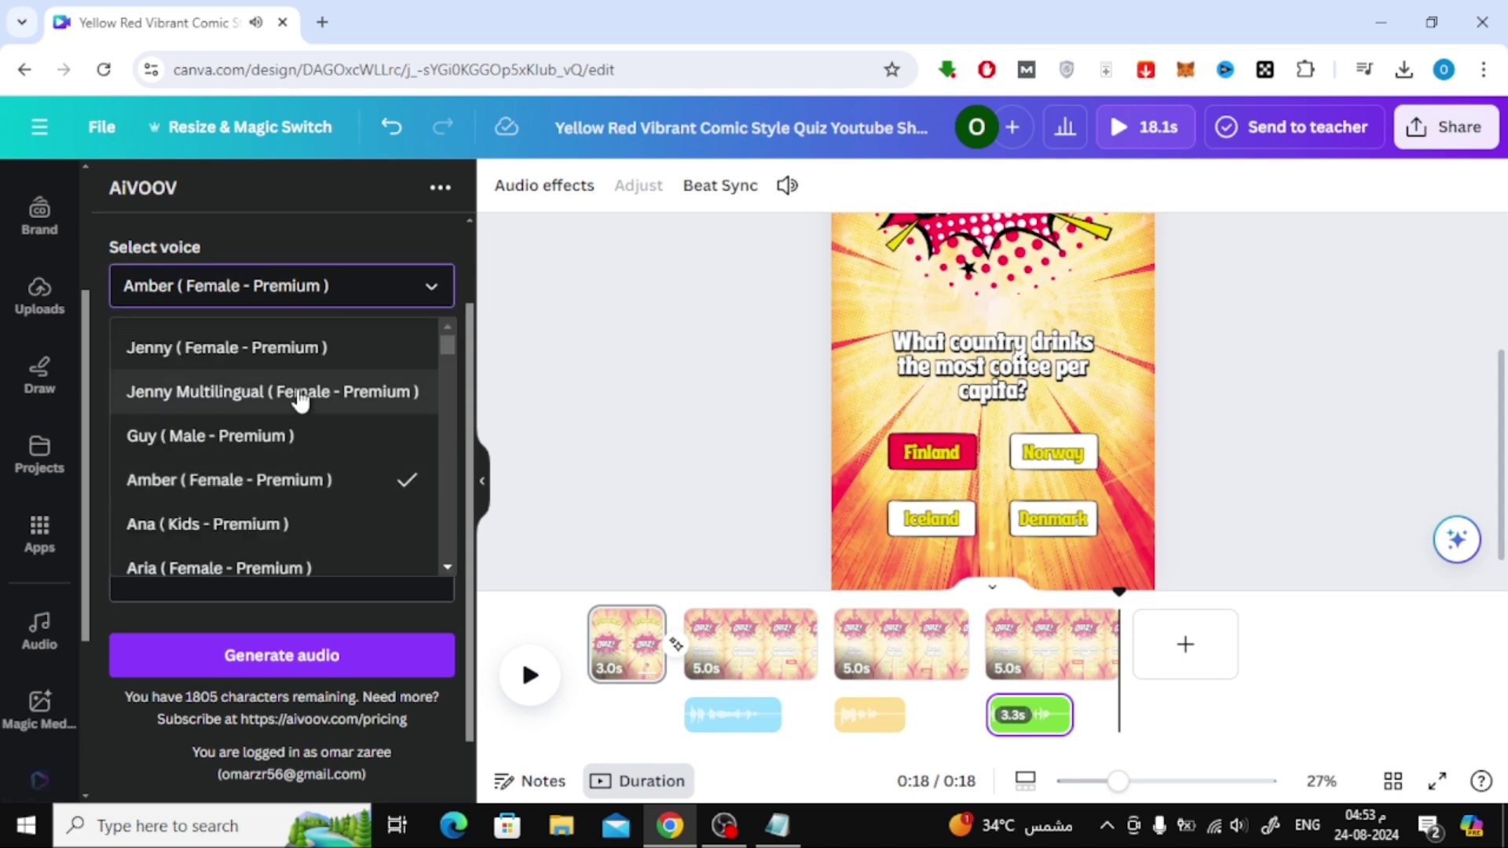
{"action": "scroll", "coordinate": [296, 401], "scroll_direction": "down", "scroll_amount": 1}
{"action": "left_click", "coordinate": [280, 462]}
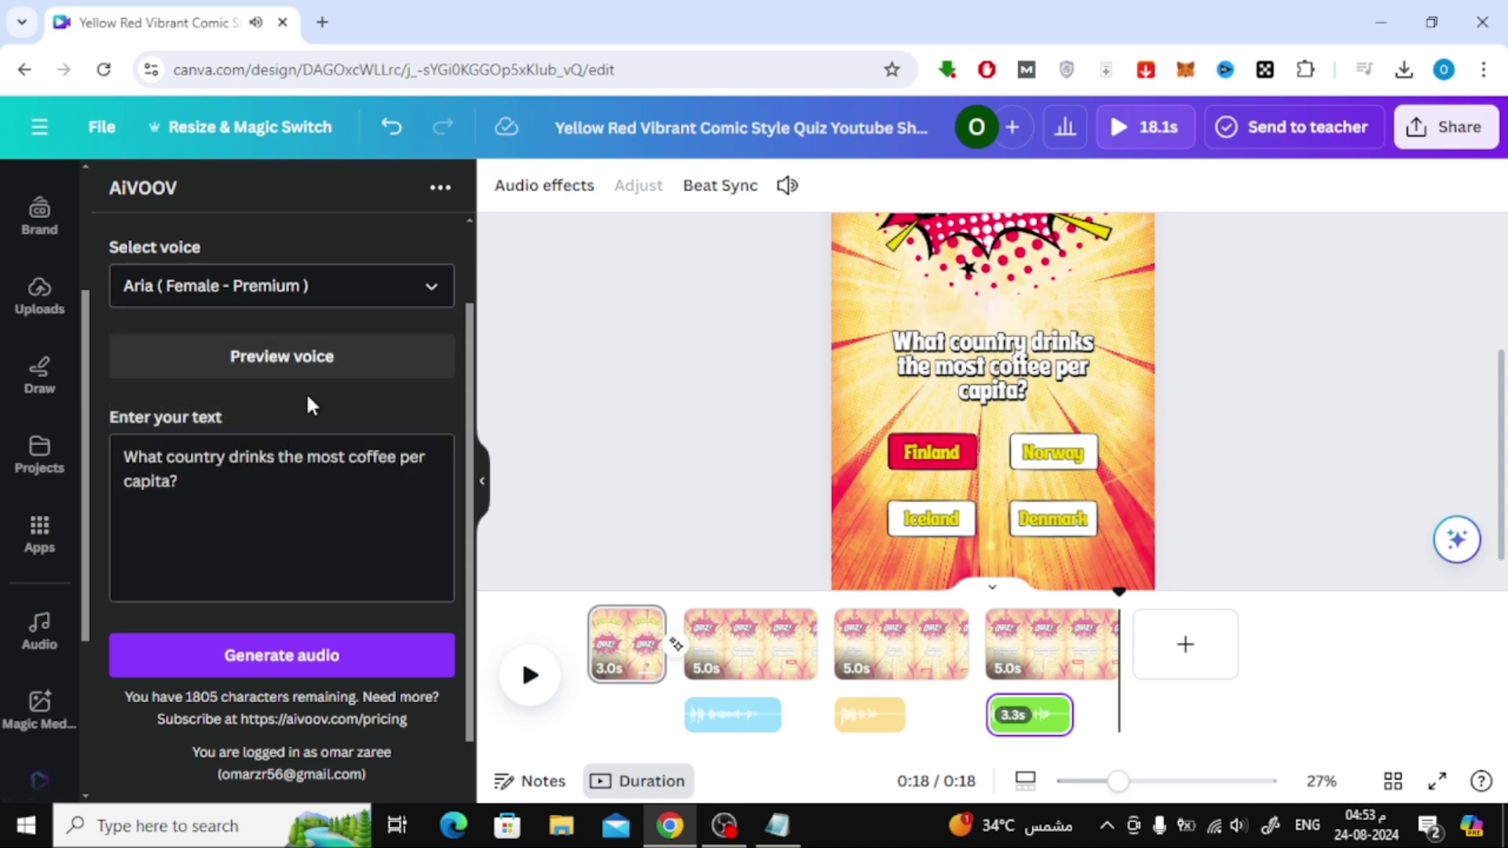
{"action": "left_click", "coordinate": [314, 363]}
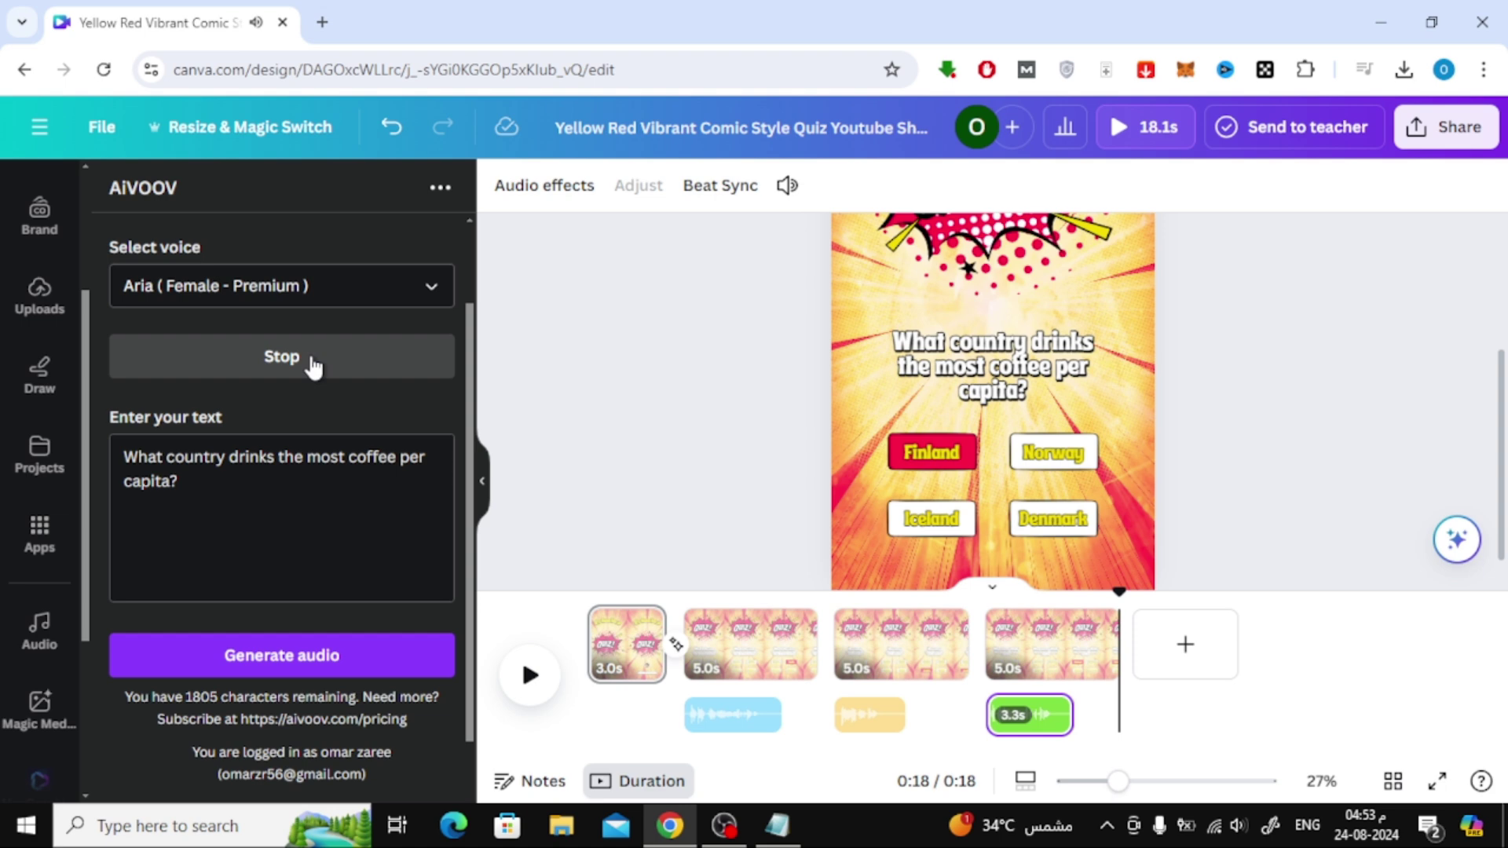
{"action": "left_click", "coordinate": [326, 303]}
{"action": "scroll", "coordinate": [330, 405], "scroll_direction": "down", "scroll_amount": 2}
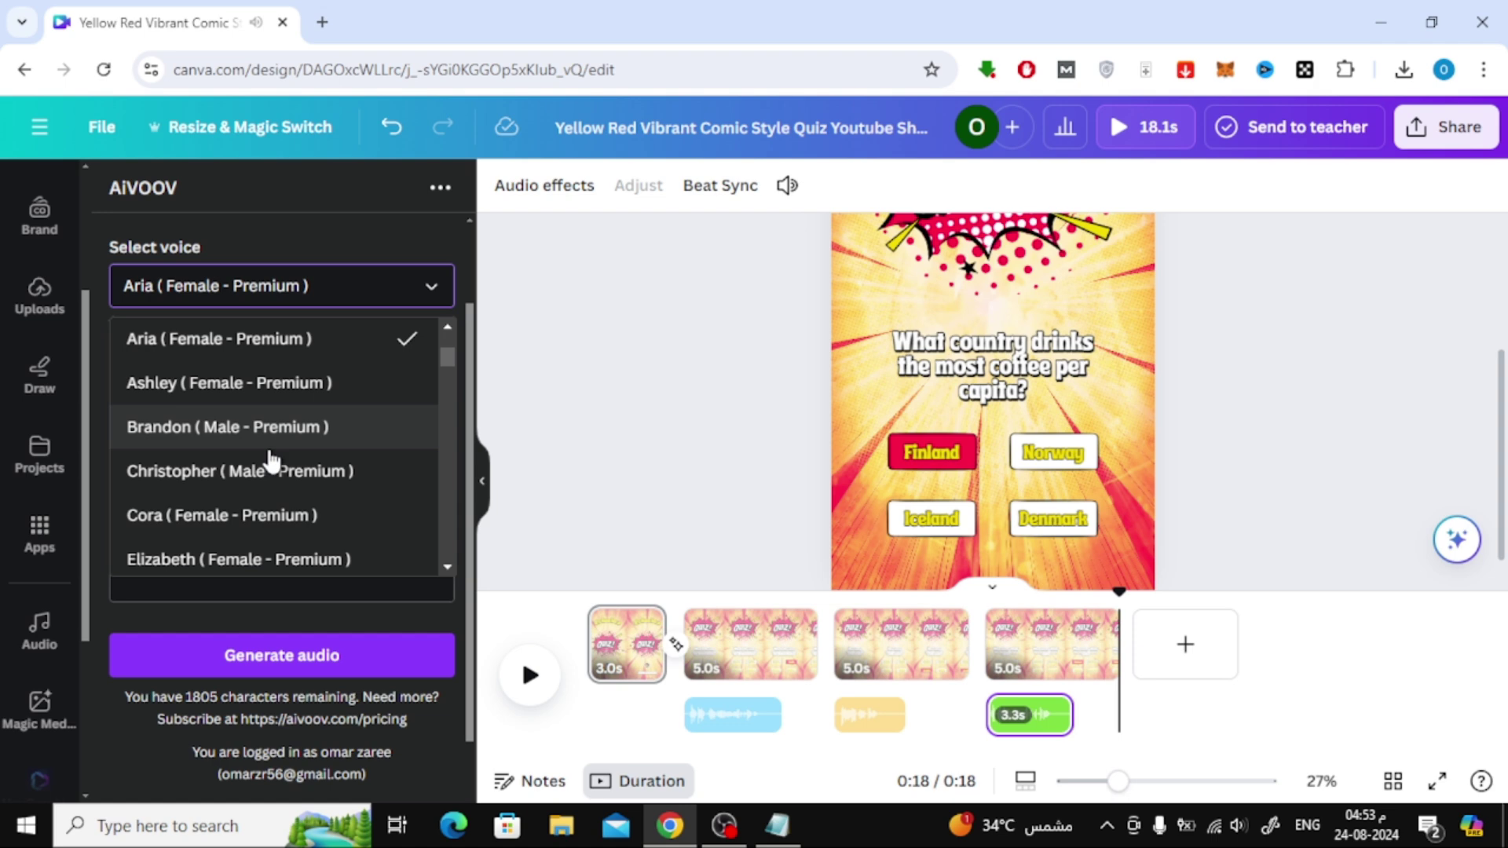
{"action": "left_click", "coordinate": [275, 515]}
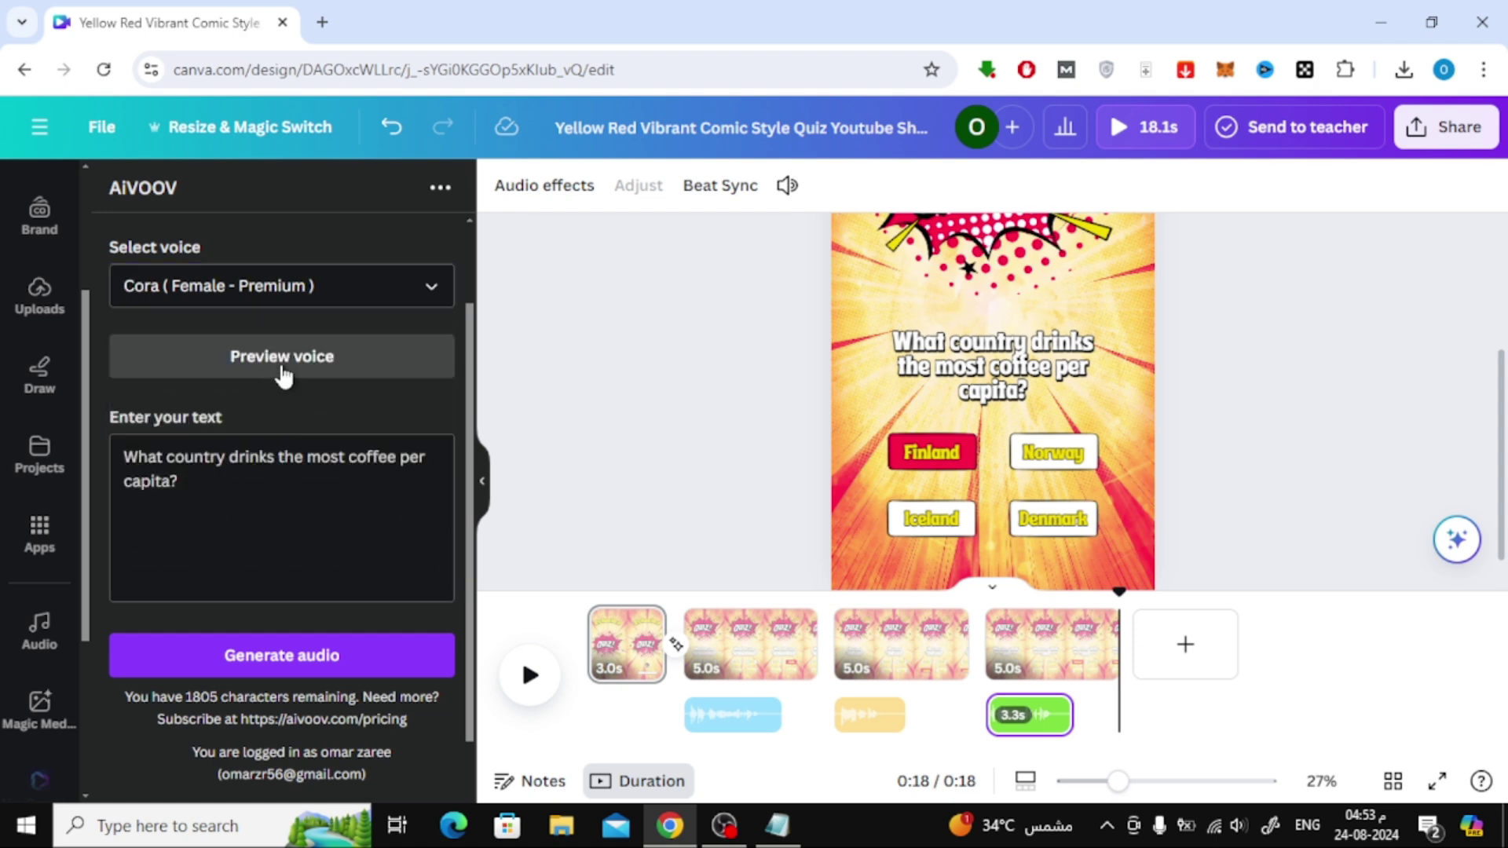
{"action": "left_click", "coordinate": [283, 371]}
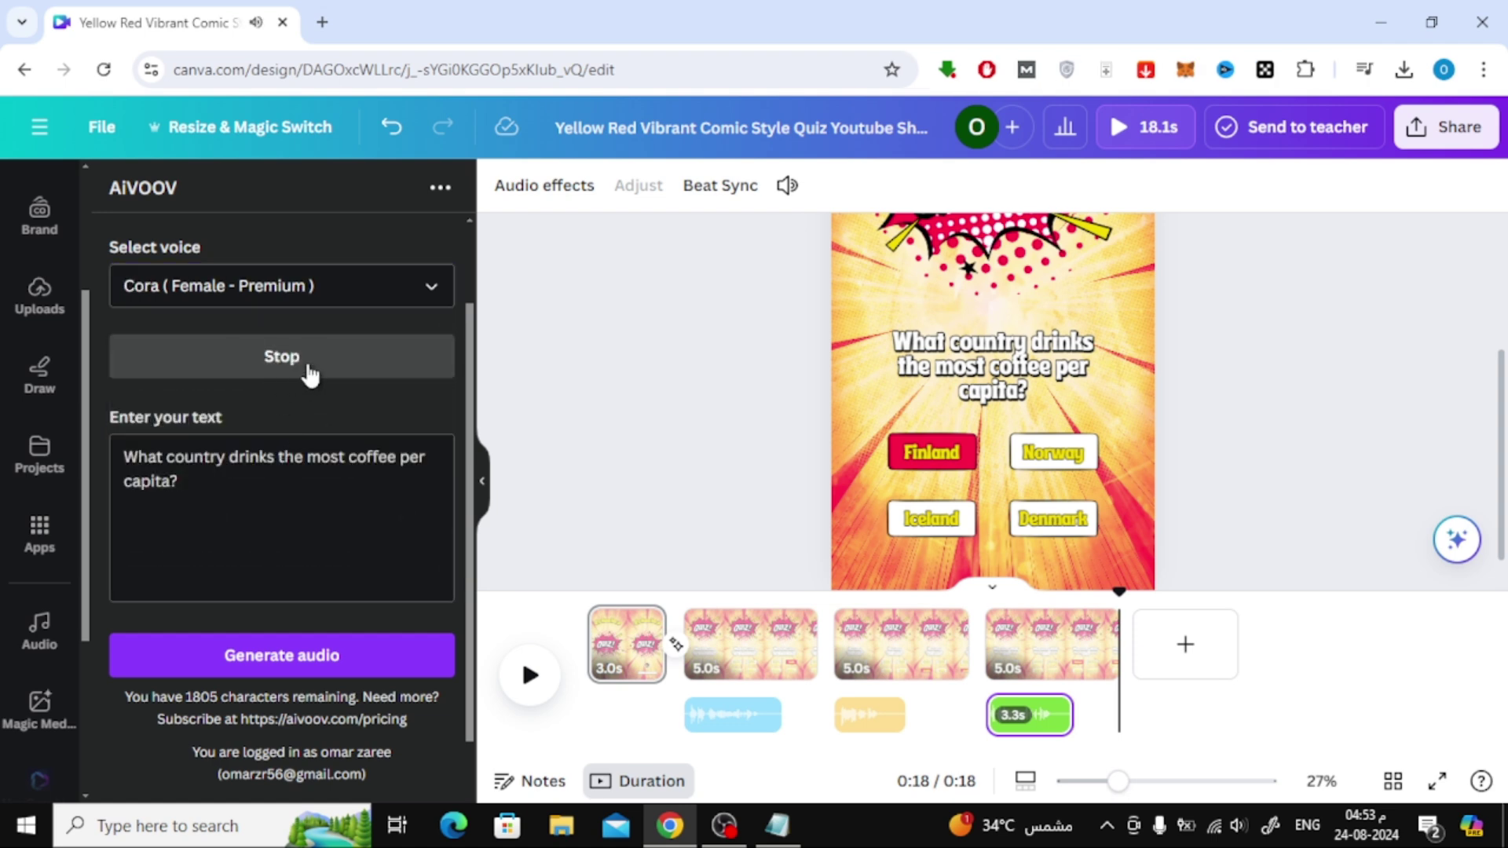
- Start full-screen playback of the 18.1-second quiz video
{"action": "left_click", "coordinate": [1116, 128]}
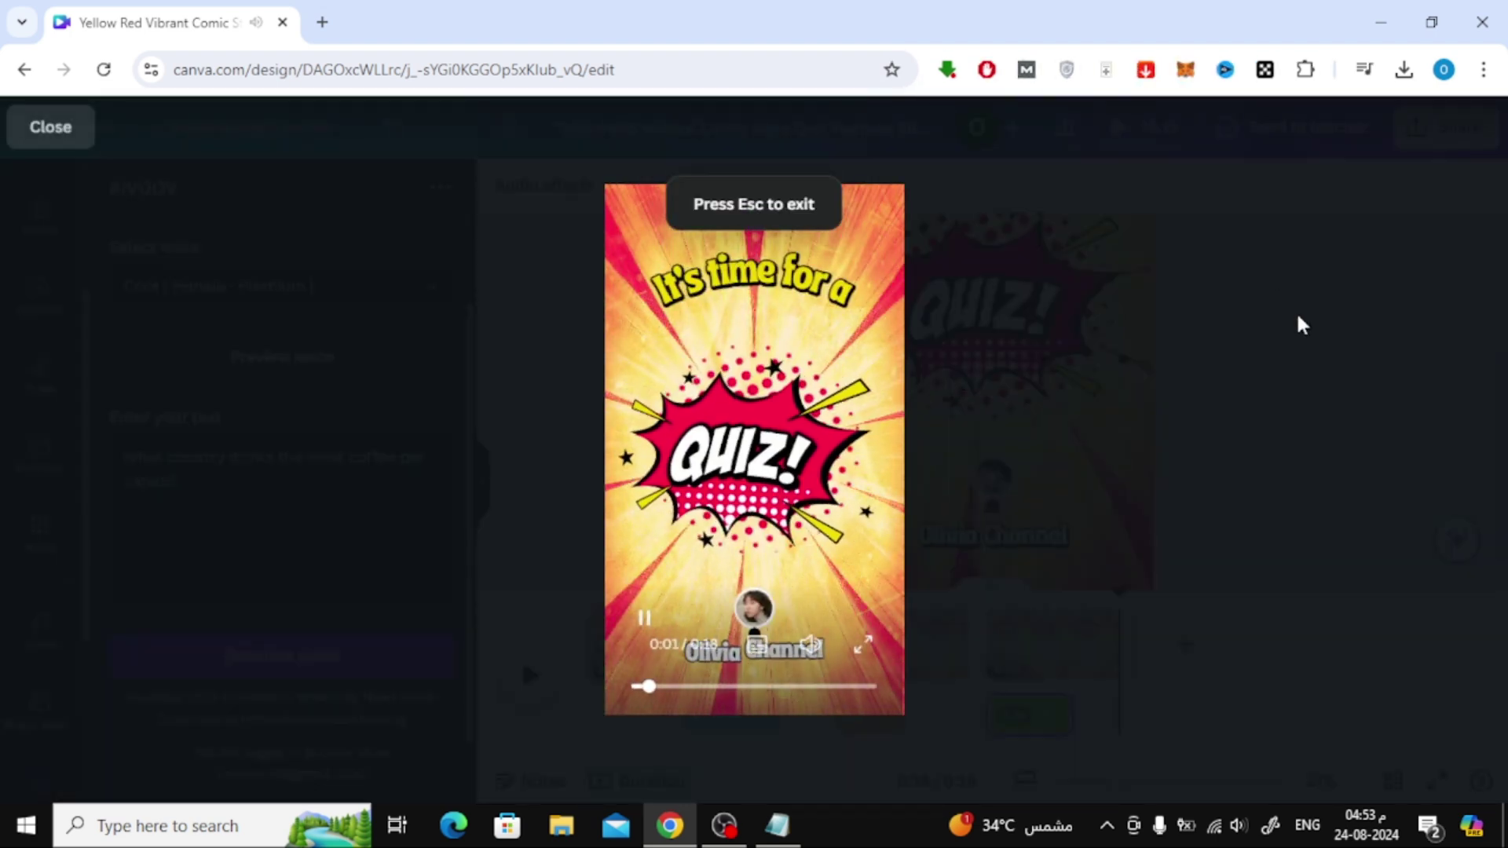